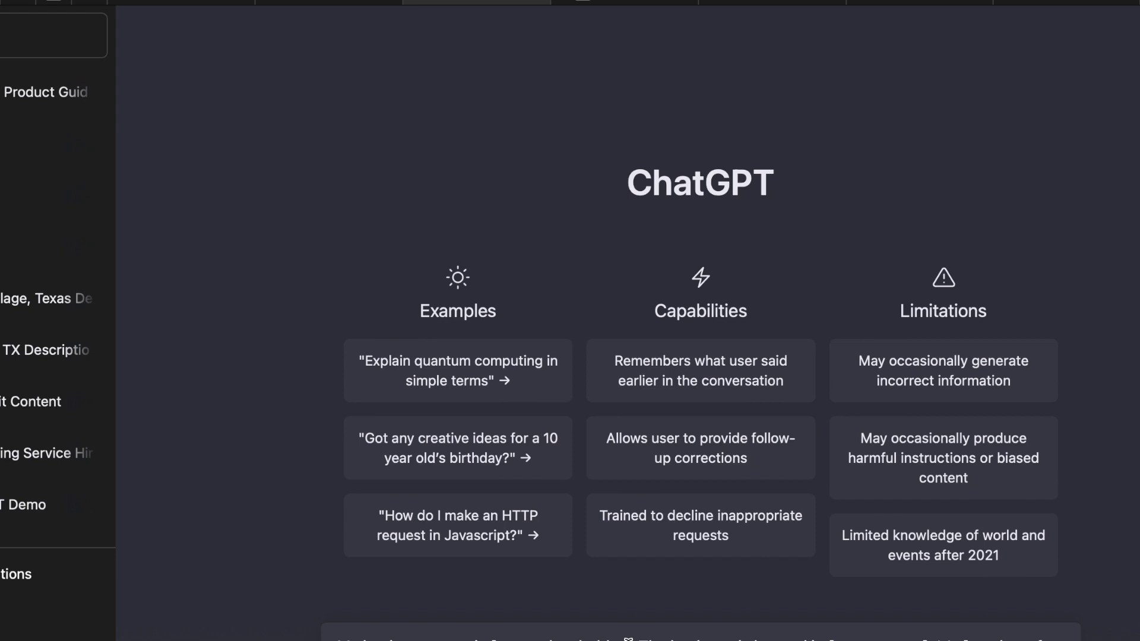
Replace the draft in the message box with the pasted ABC company description.
{"action": "left_click_drag", "start_coordinate": [628, 639], "coordinate": [337, 639]}
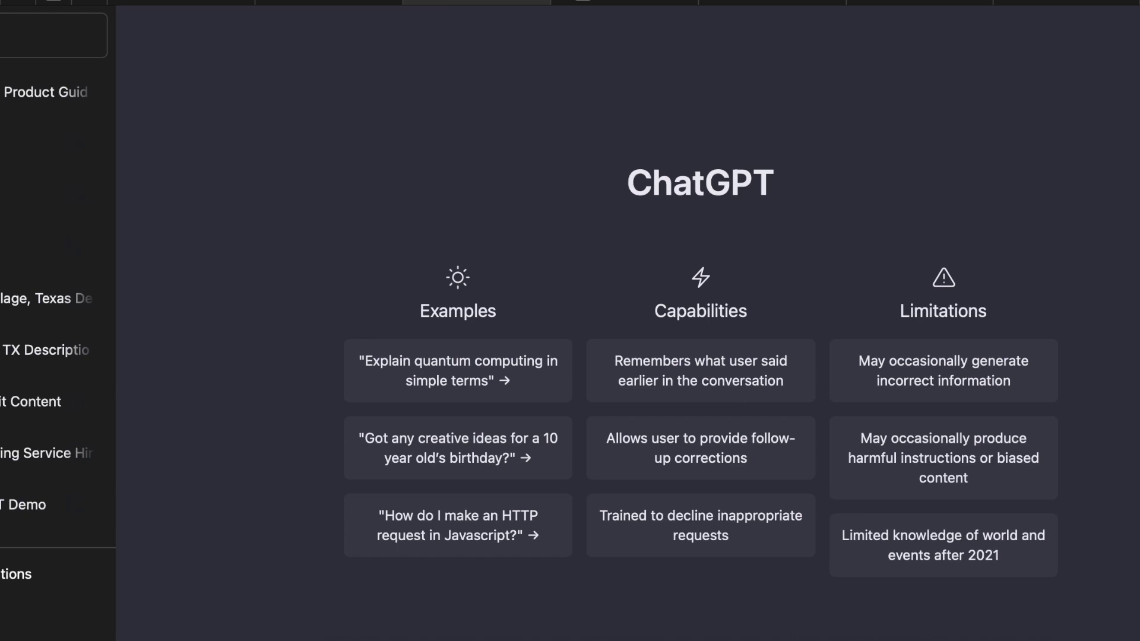
{"action": "key", "text": "super+v"}
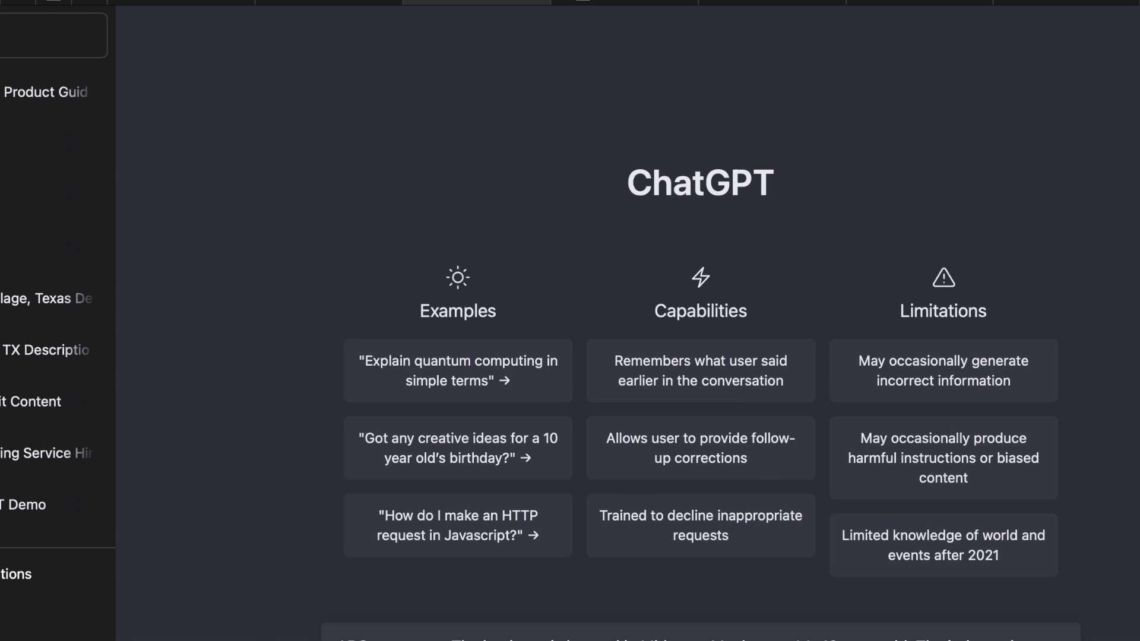
Send the ABC company profile so ChatGPT summarises it as a 10-year-old Midtown window-cleaning business.
{"action": "key", "text": "Return"}
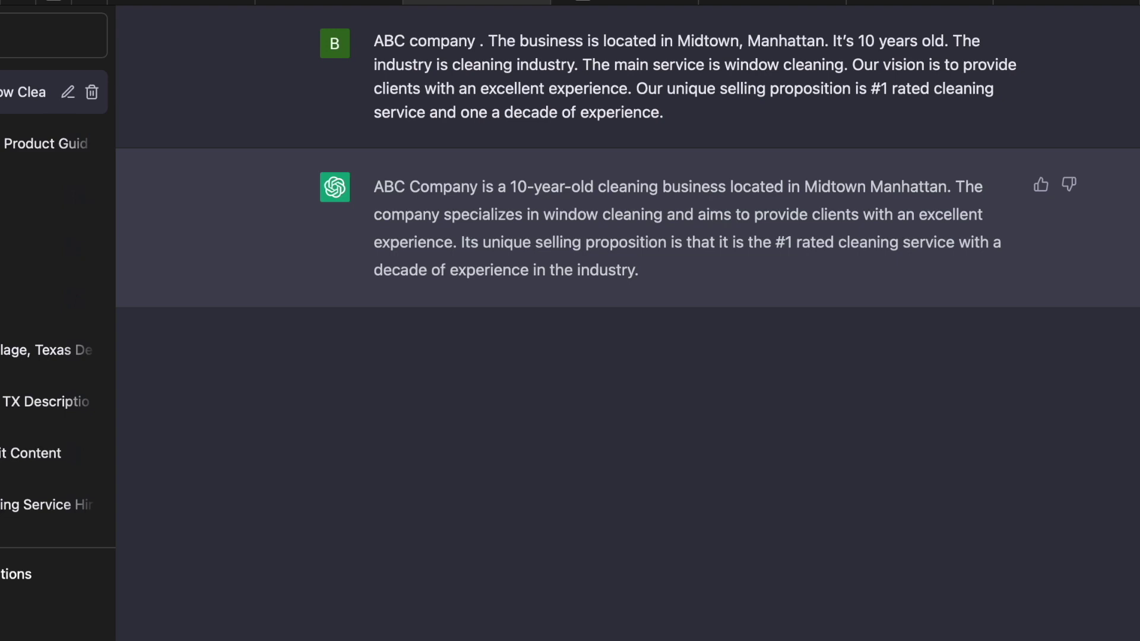
Ask to extend the description by 1000 characters, then select the resulting paragraphs.
{"action": "key", "text": "Return"}
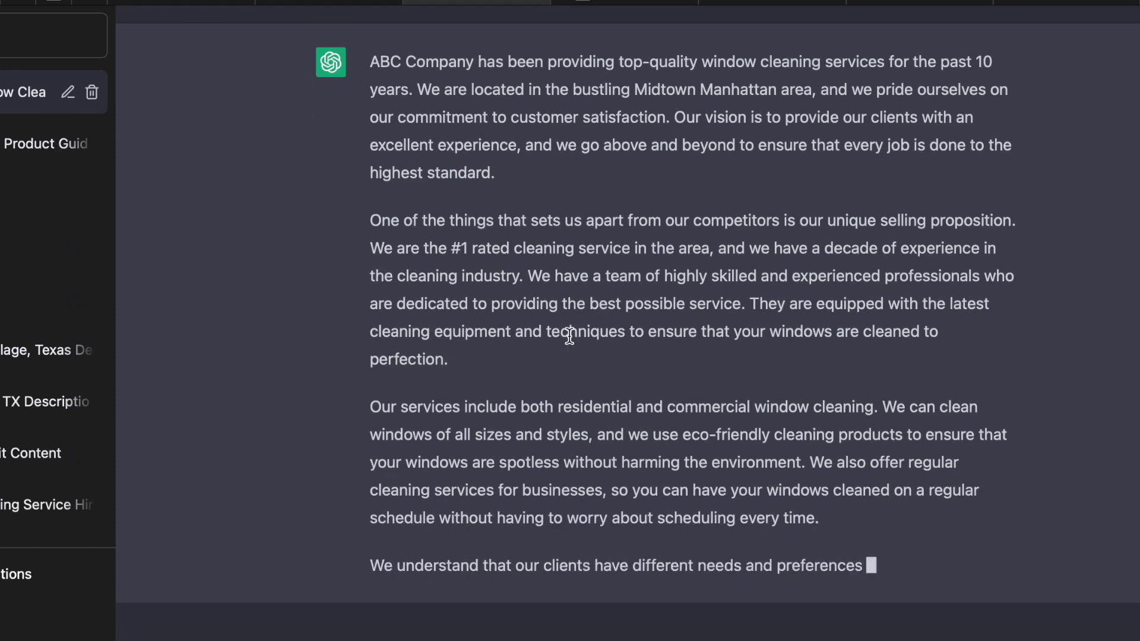
{"action": "left_click_drag", "start_coordinate": [381, 192], "coordinate": [1018, 168]}
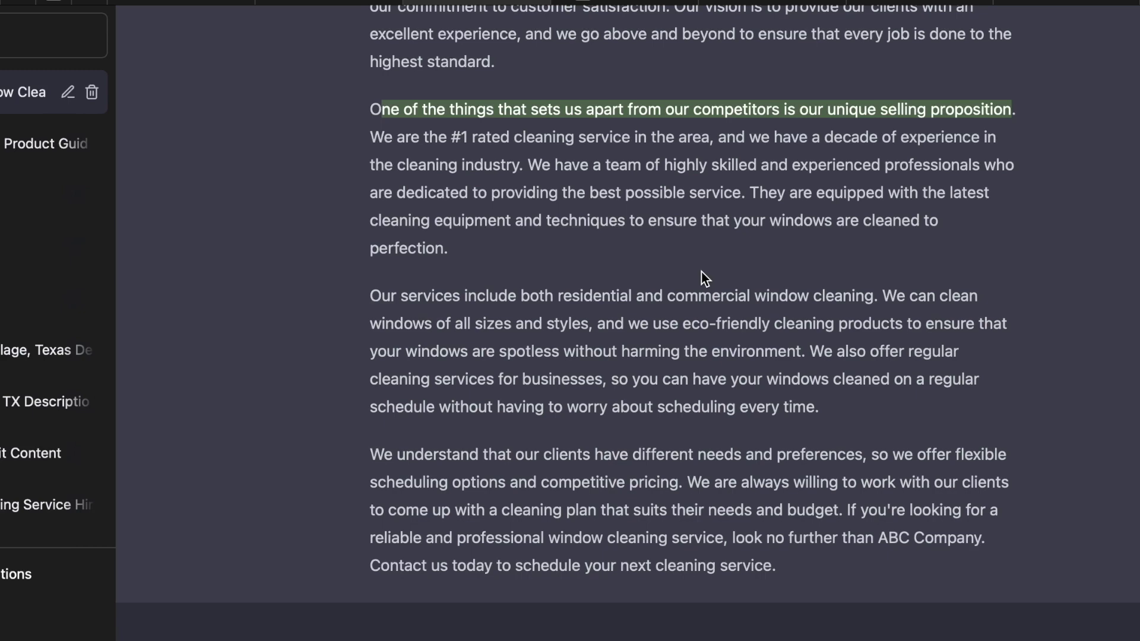
{"action": "scroll", "coordinate": [695, 458], "scroll_direction": "up", "scroll_amount": 3}
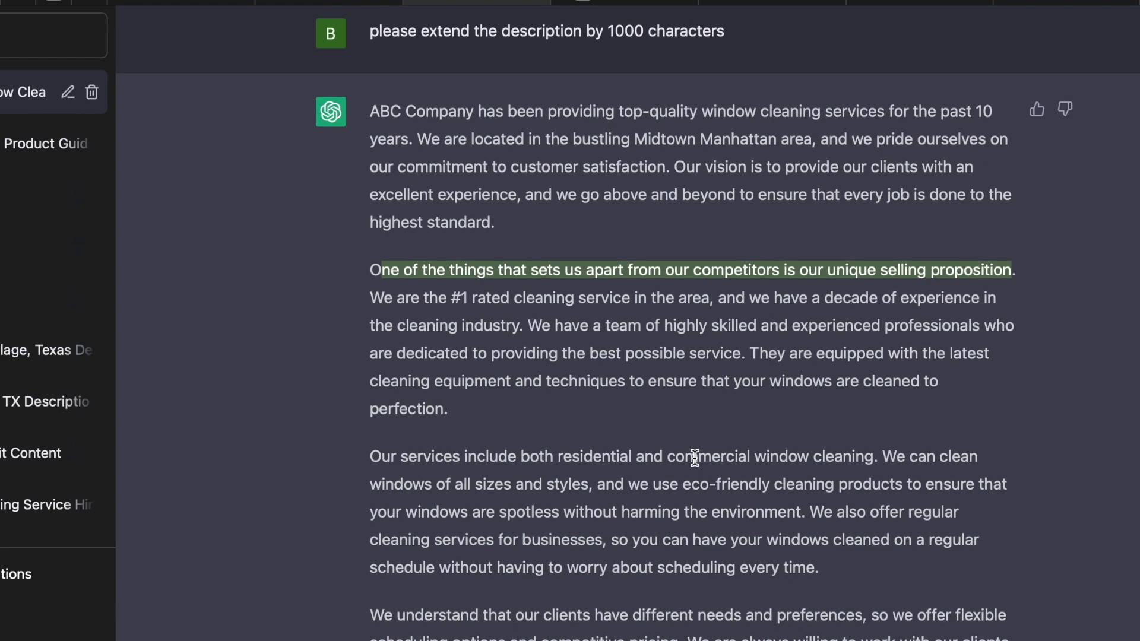
{"action": "scroll", "coordinate": [694, 458], "scroll_direction": "up", "scroll_amount": 3}
{"action": "scroll", "coordinate": [695, 457], "scroll_direction": "down", "scroll_amount": 3}
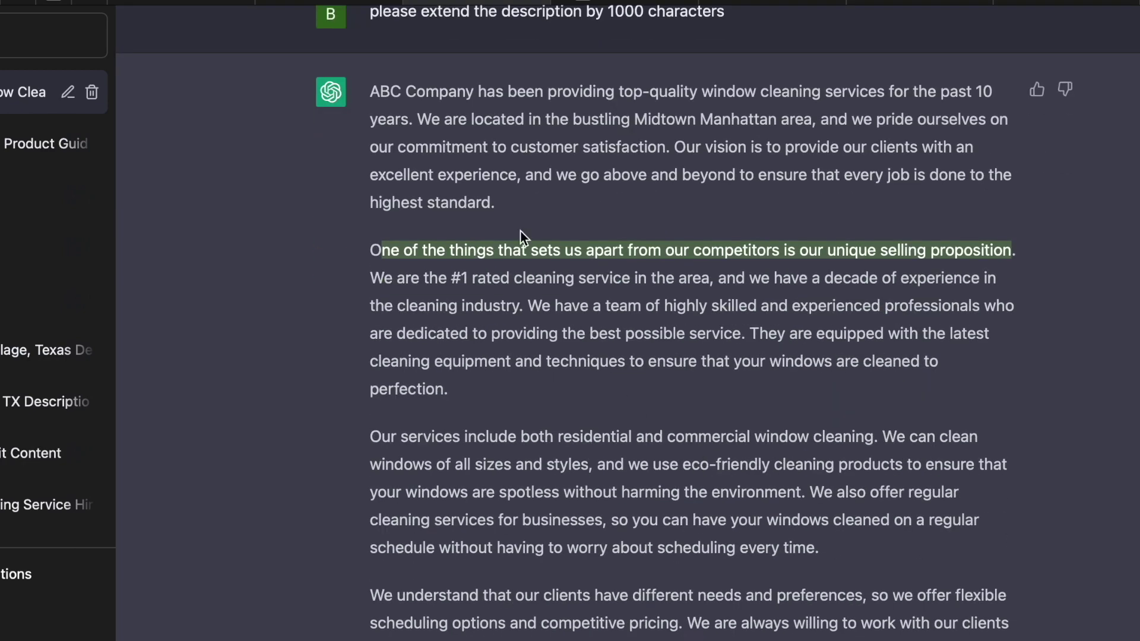
{"action": "left_click", "coordinate": [374, 91]}
{"action": "left_click_drag", "start_coordinate": [374, 91], "coordinate": [881, 638]}
{"action": "left_click", "coordinate": [636, 378]}
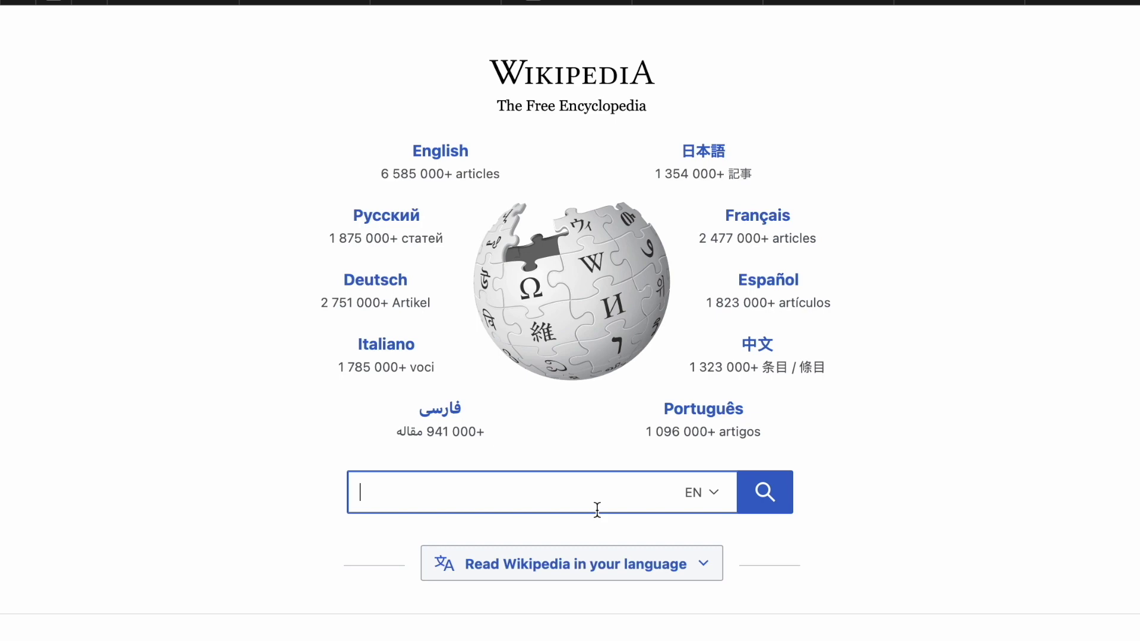
Search English Wikipedia for 'midtown manhattan' and open its article.
{"action": "left_click", "coordinate": [455, 151]}
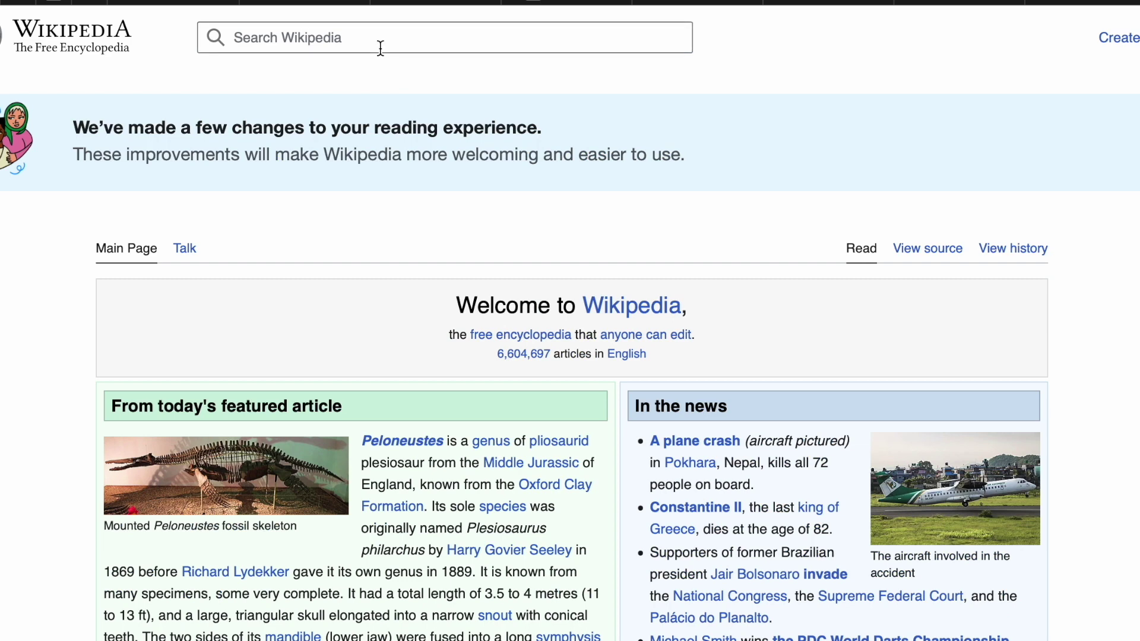
{"action": "left_click", "coordinate": [392, 39]}
{"action": "type", "text": "m"}
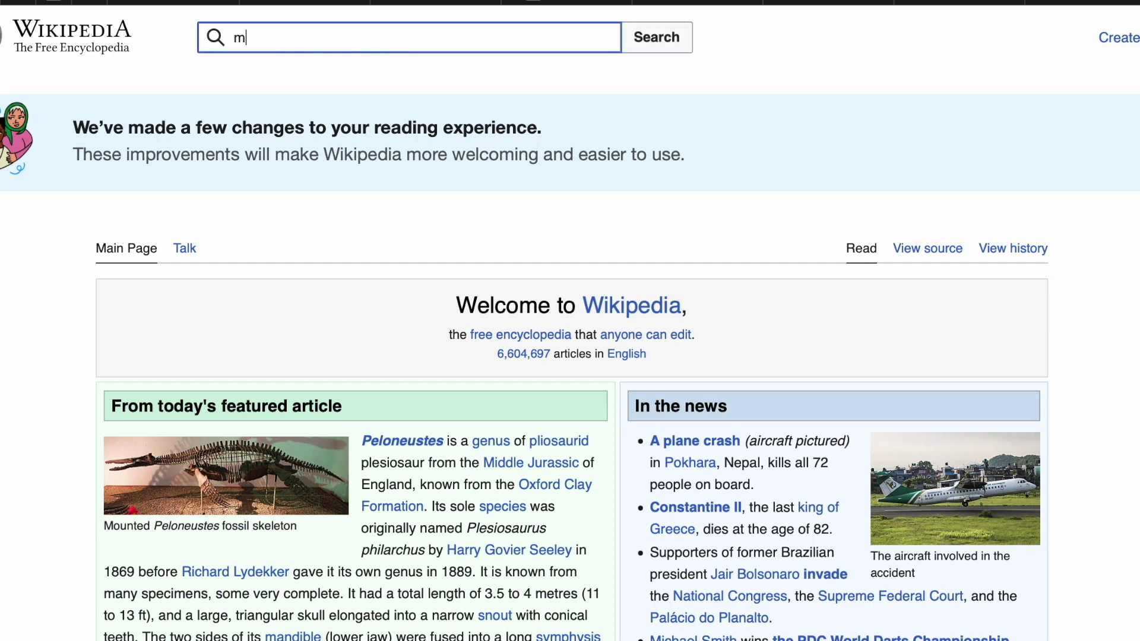
{"action": "type", "text": "i"}
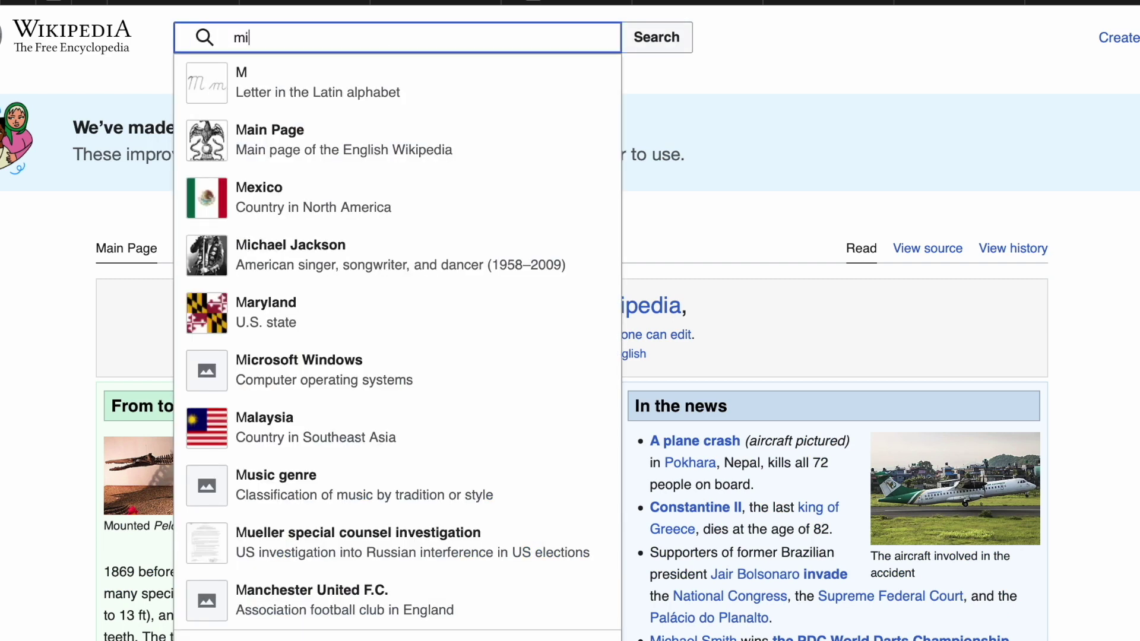
{"action": "type", "text": "dtown manha"}
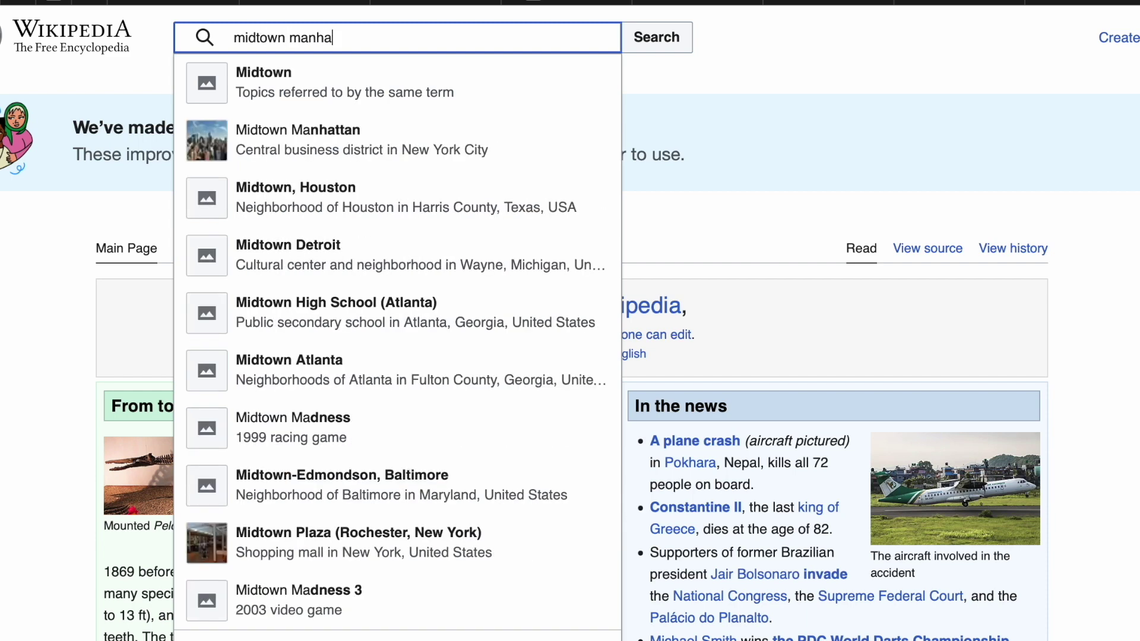
{"action": "type", "text": "ttan"}
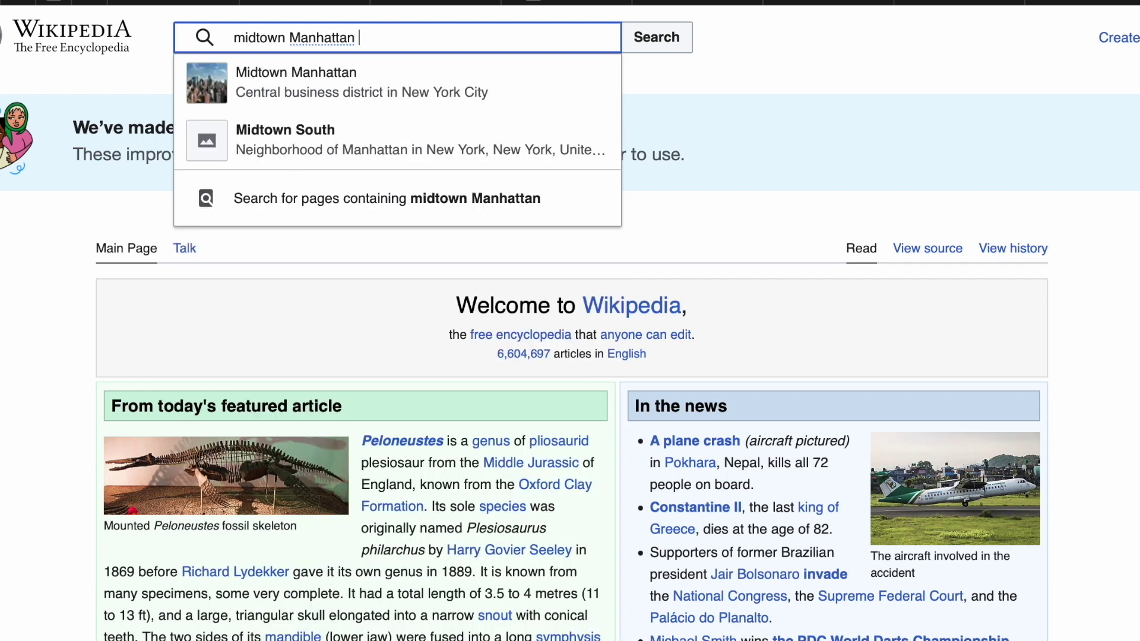
{"action": "left_click", "coordinate": [322, 86]}
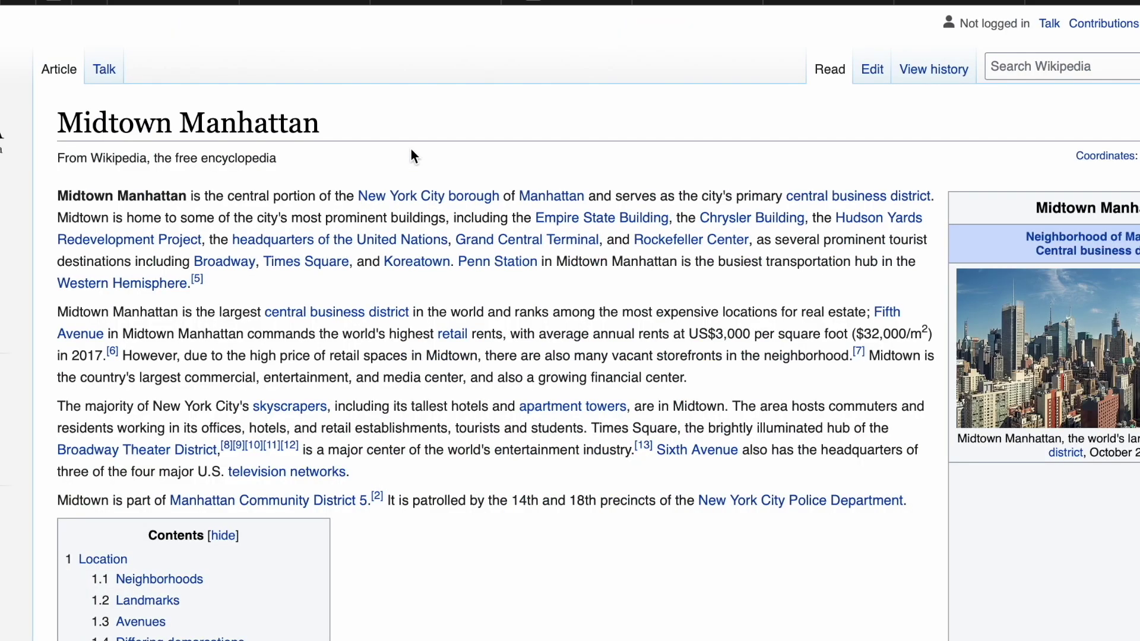
{"action": "scroll", "coordinate": [465, 239], "scroll_direction": "down", "scroll_amount": 2}
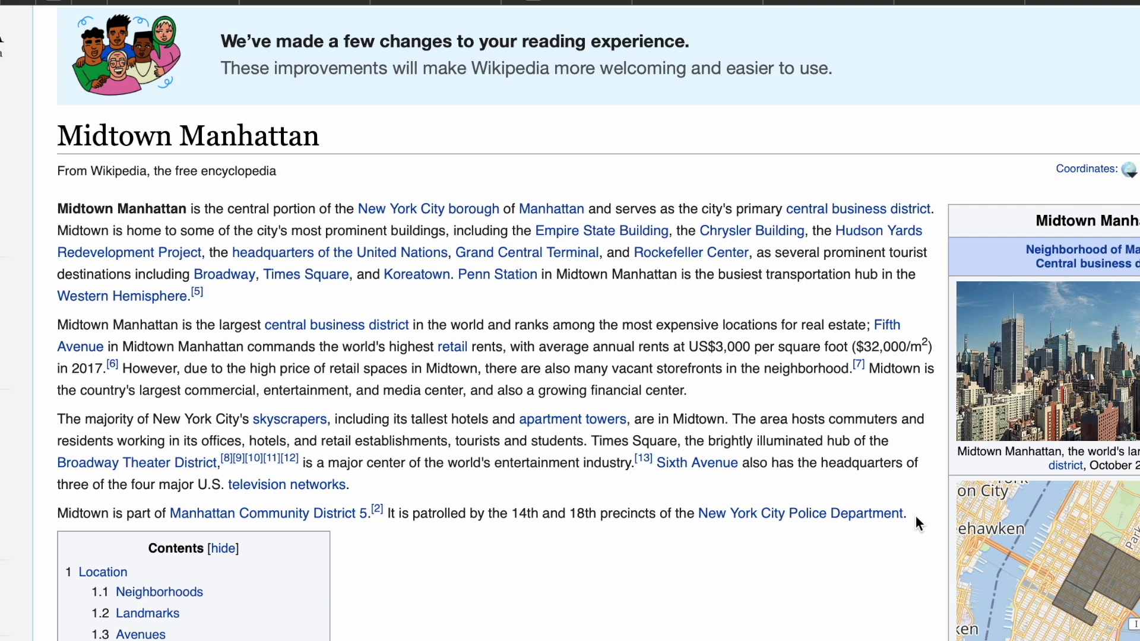
Copy the article's four lead paragraphs into the ChatGPT message box.
{"action": "left_click", "coordinate": [452, 3]}
{"action": "left_click_drag", "start_coordinate": [907, 514], "coordinate": [60, 212]}
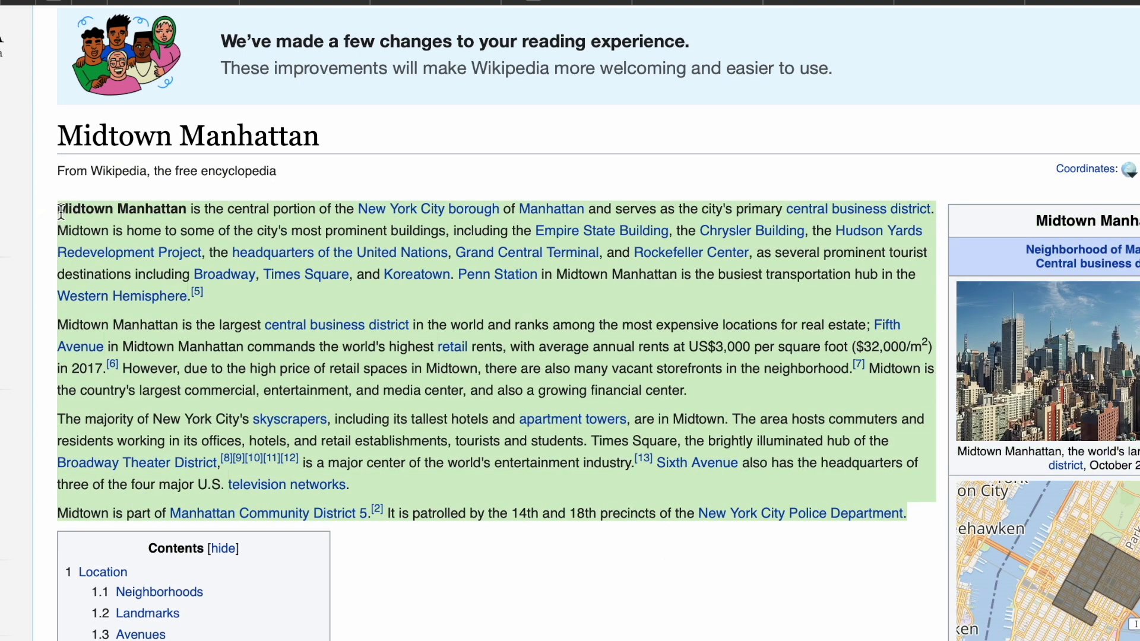
{"action": "mouse_move", "coordinate": [304, 3]}
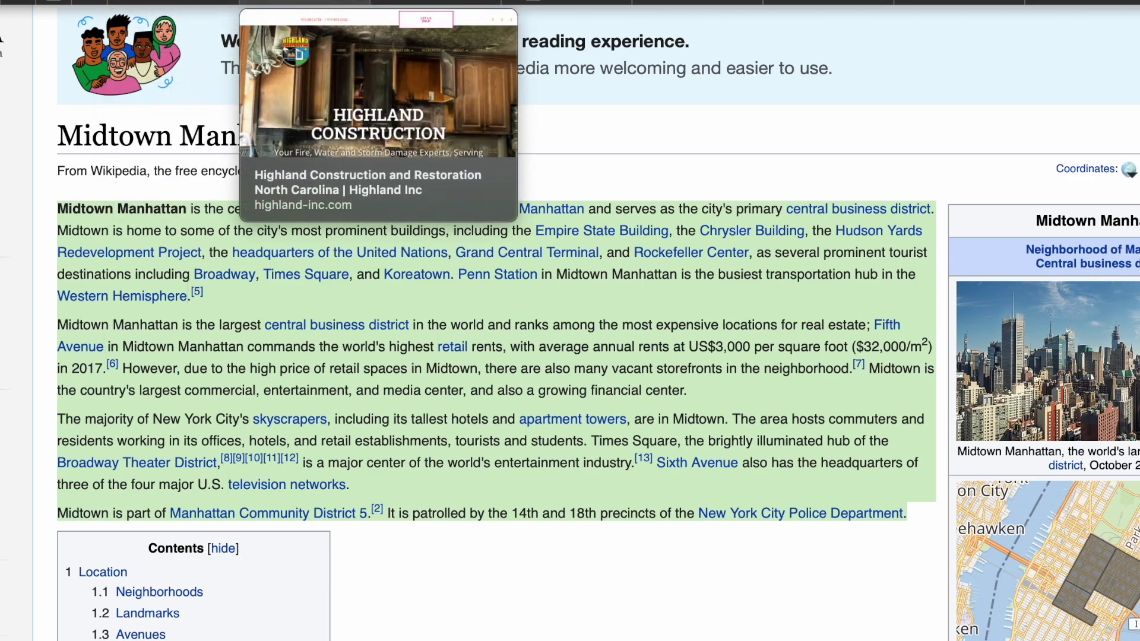
{"action": "left_click", "coordinate": [457, 4]}
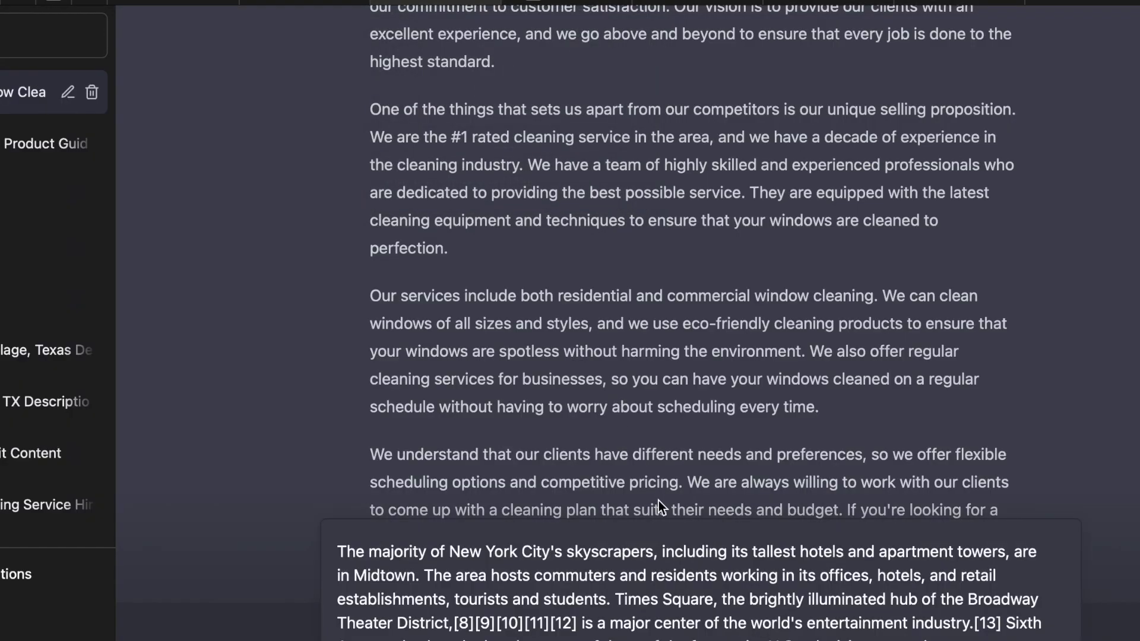
Send the Midtown text and highlight the landmark sentences in ChatGPT's reply.
{"action": "key", "text": "Return"}
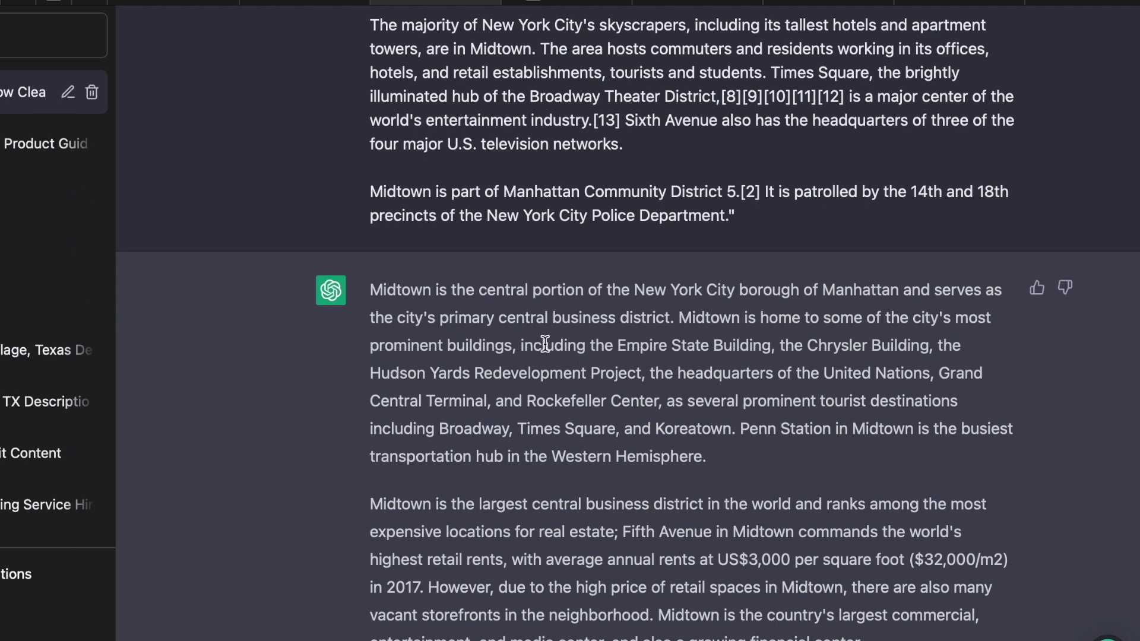
{"action": "left_click_drag", "start_coordinate": [523, 345], "coordinate": [745, 442]}
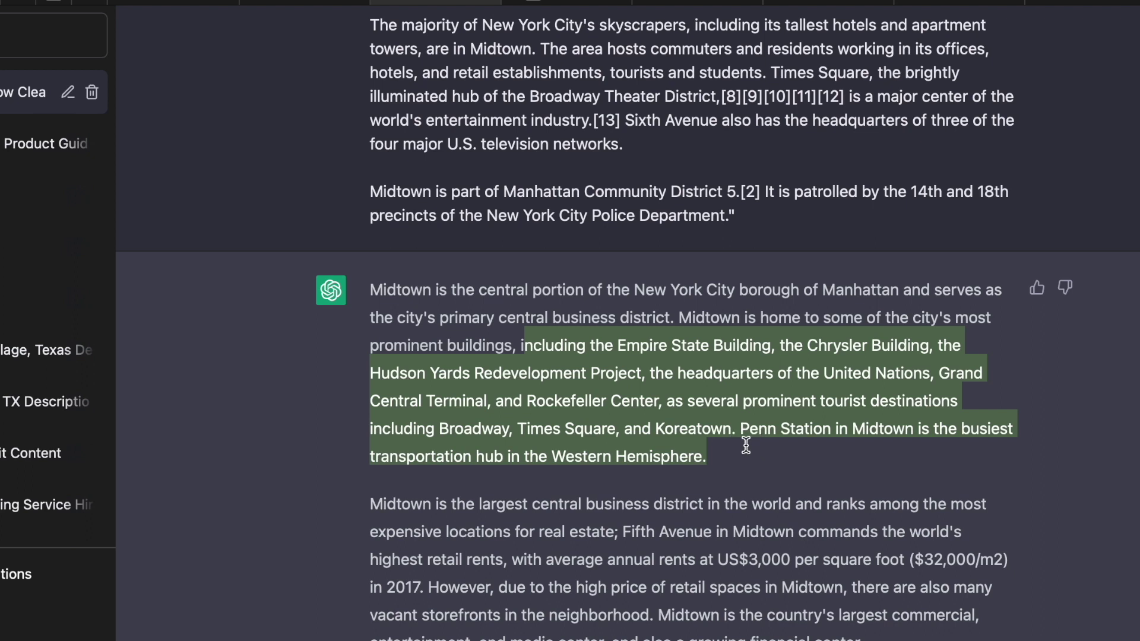
{"action": "left_click_drag", "start_coordinate": [731, 454], "coordinate": [522, 341]}
{"action": "left_click", "coordinate": [525, 343]}
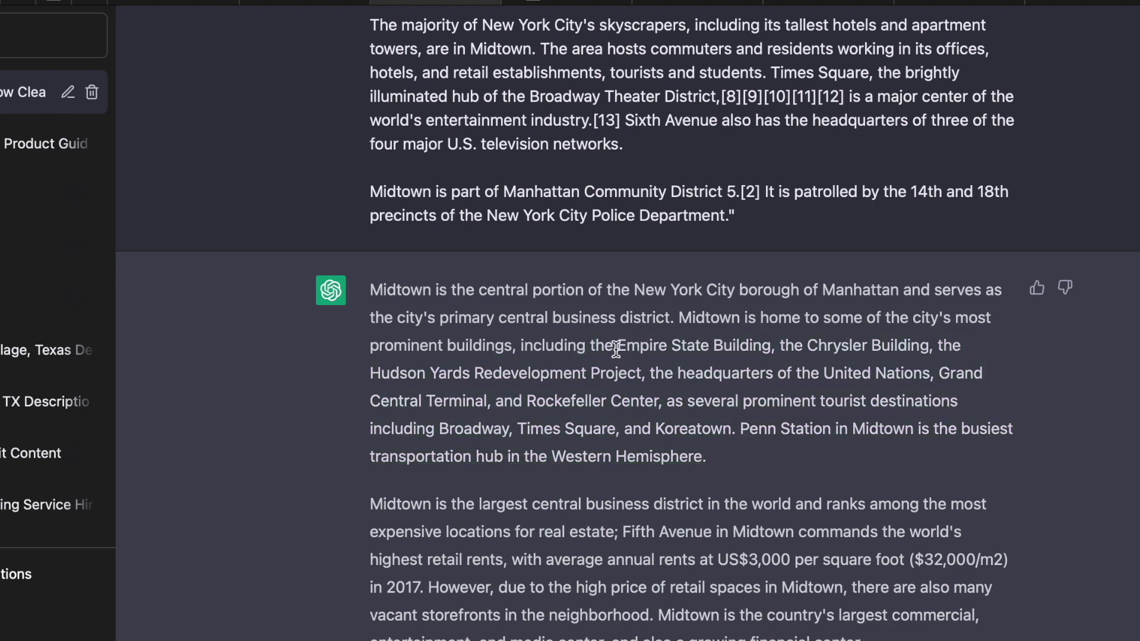
{"action": "left_click_drag", "start_coordinate": [618, 346], "coordinate": [743, 459]}
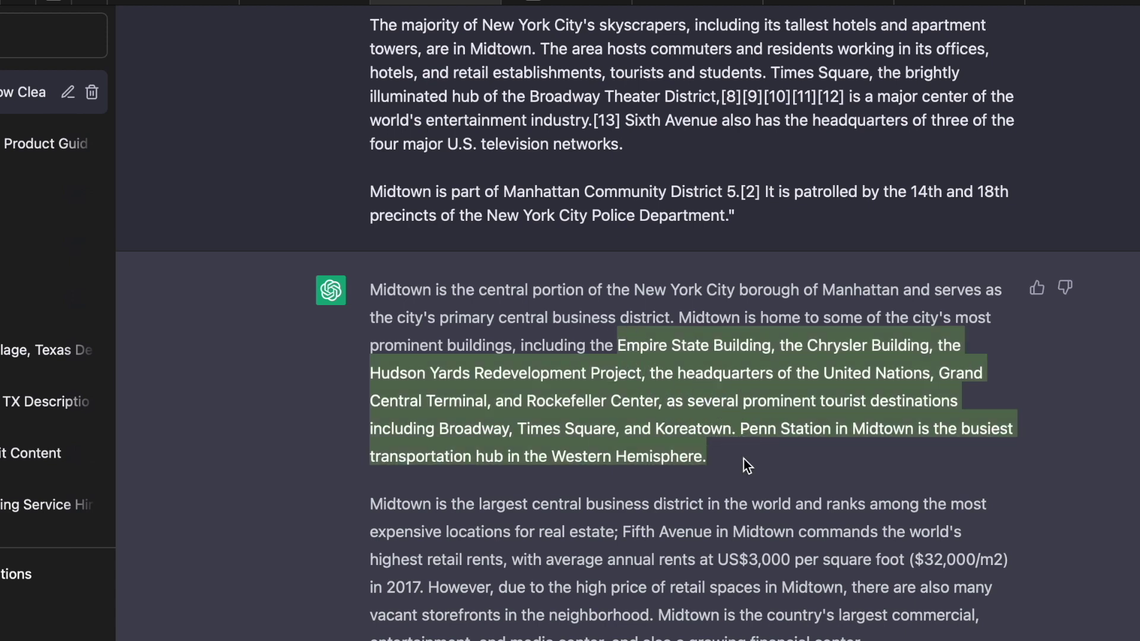
{"action": "left_click", "coordinate": [743, 458]}
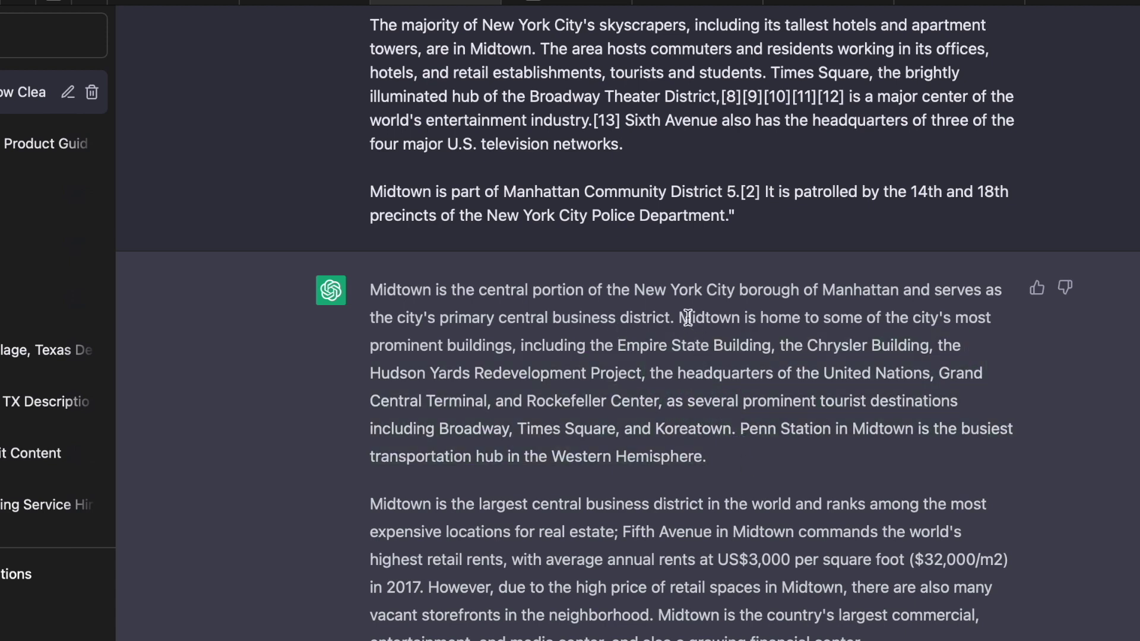
{"action": "left_click_drag", "start_coordinate": [679, 319], "coordinate": [736, 460]}
Select the 'Filter out all geographical words from this text' instruction for copying.
{"action": "scroll", "coordinate": [736, 460], "scroll_direction": "down", "scroll_amount": 3}
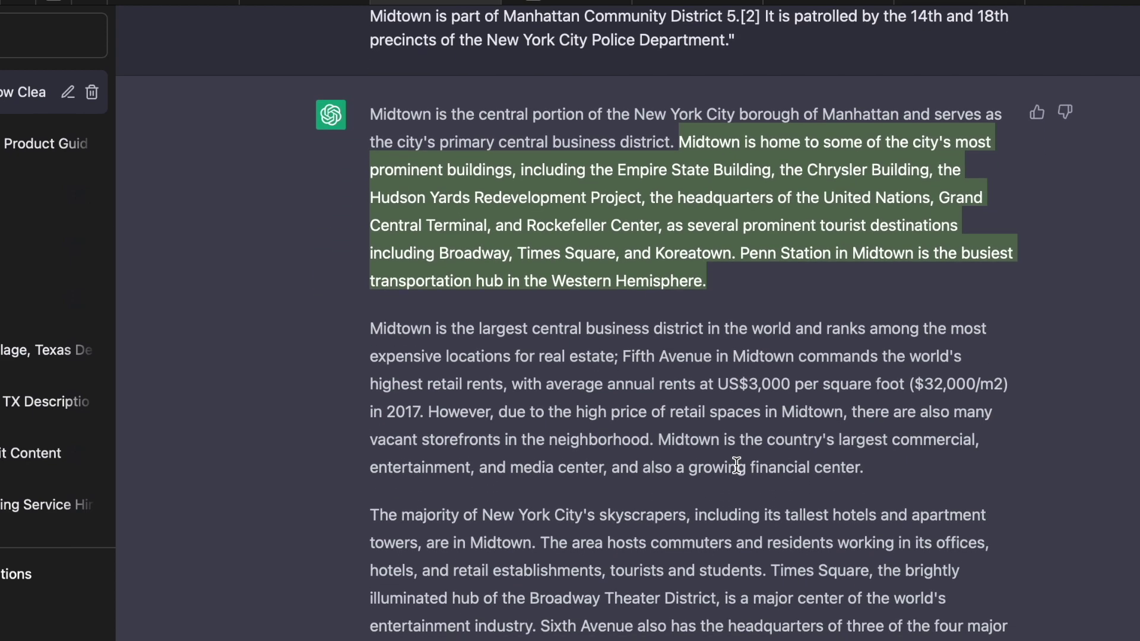
{"action": "scroll", "coordinate": [736, 465], "scroll_direction": "up", "scroll_amount": 14}
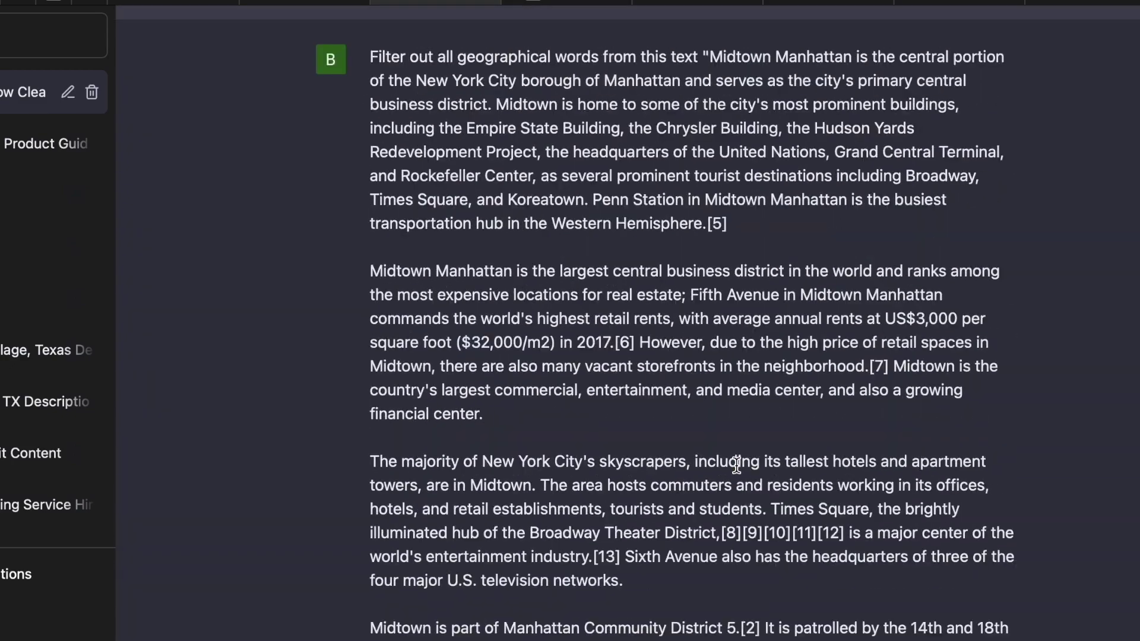
{"action": "scroll", "coordinate": [622, 344], "scroll_direction": "down", "scroll_amount": 3}
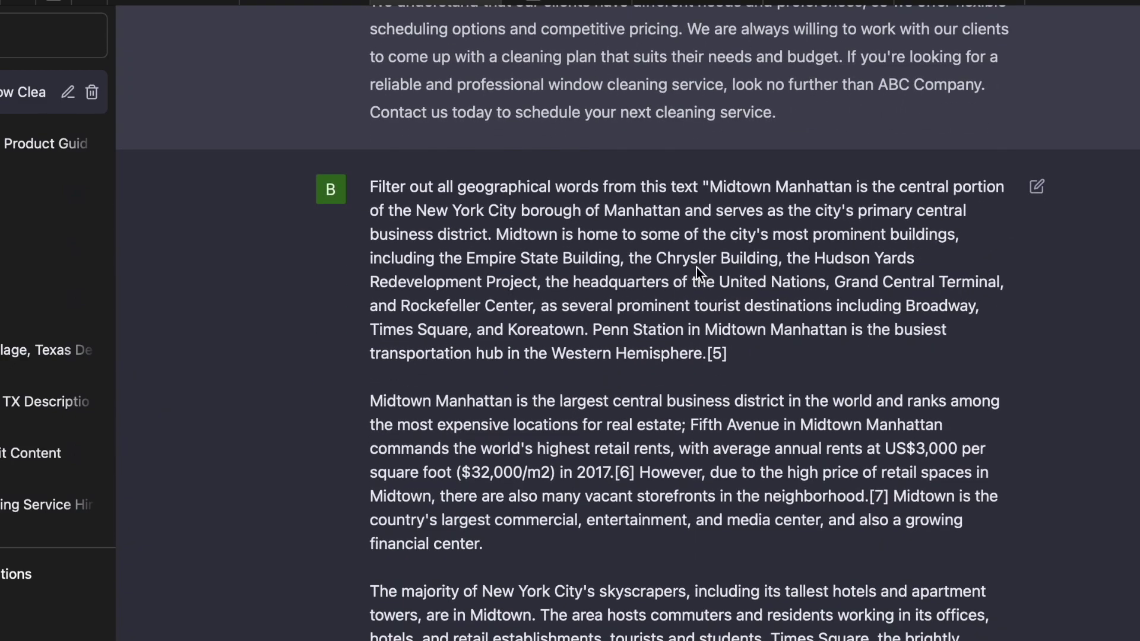
{"action": "scroll", "coordinate": [731, 323], "scroll_direction": "up", "scroll_amount": 1}
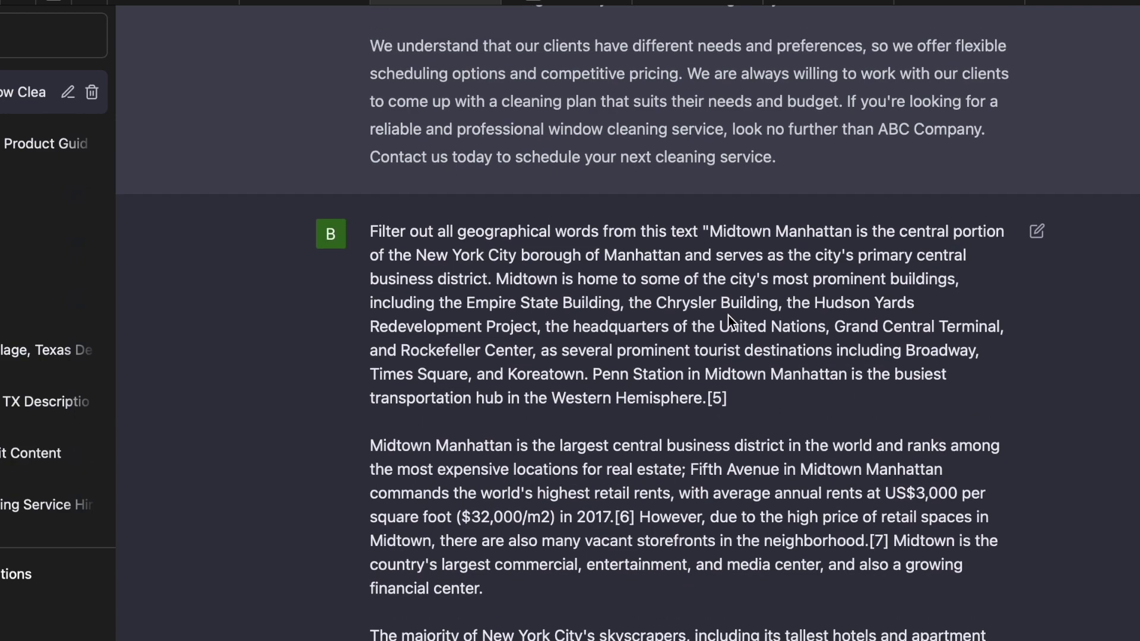
{"action": "left_click_drag", "start_coordinate": [699, 232], "coordinate": [375, 229]}
{"action": "scroll", "coordinate": [650, 427], "scroll_direction": "down", "scroll_amount": 10}
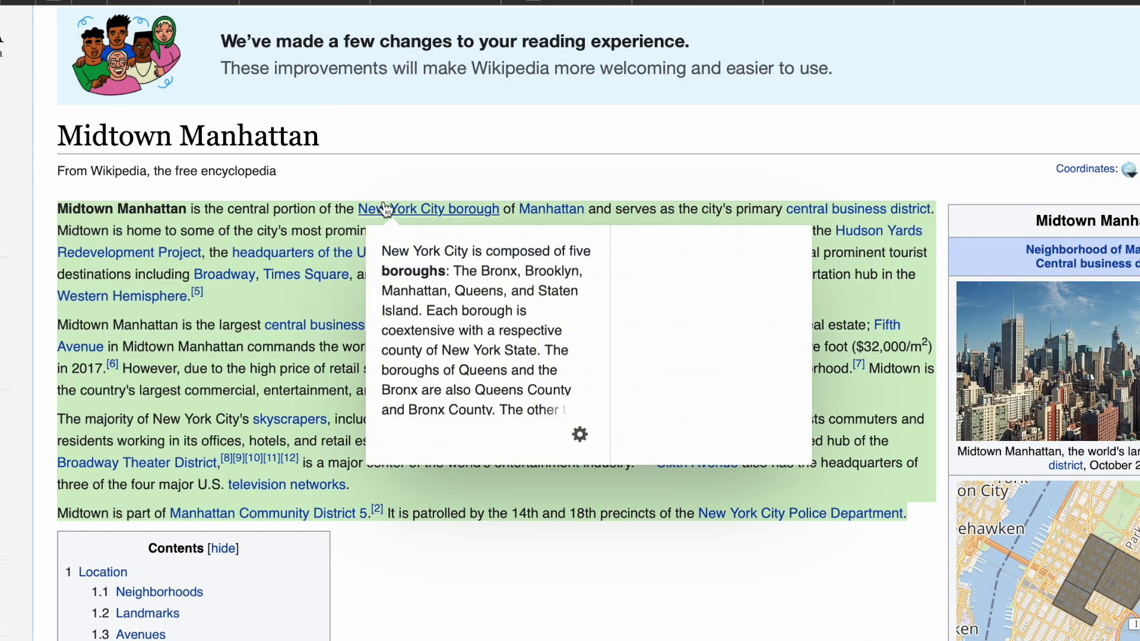
Follow the 'New York City borough' link and select the New York City article's lead section.
{"action": "left_click", "coordinate": [383, 209]}
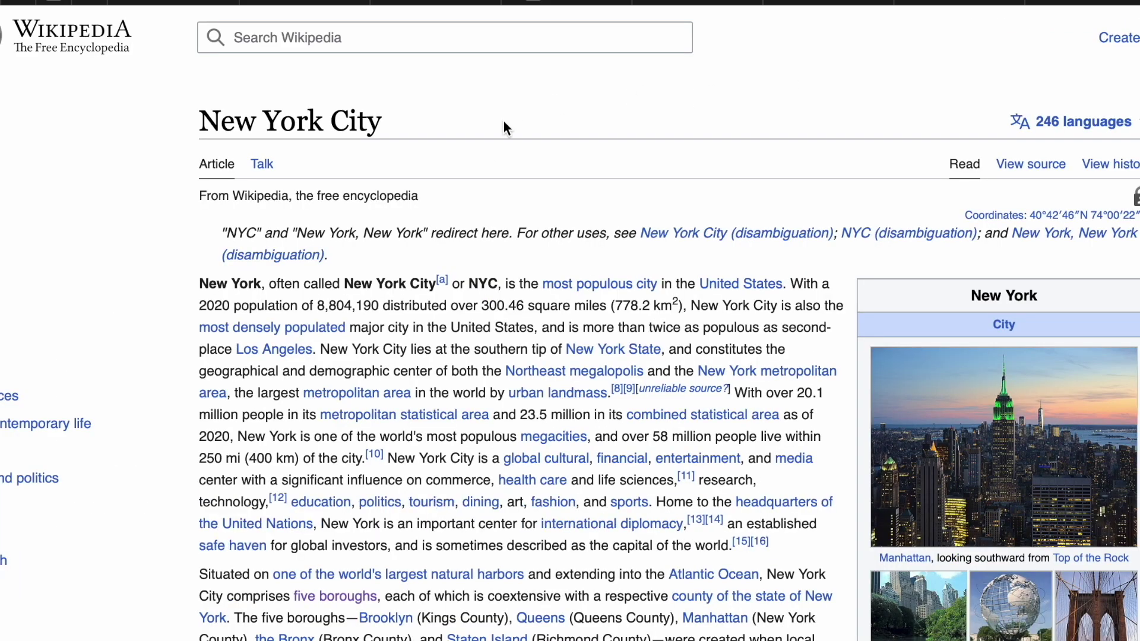
{"action": "scroll", "coordinate": [478, 284], "scroll_direction": "down", "scroll_amount": 2}
{"action": "scroll", "coordinate": [477, 279], "scroll_direction": "down", "scroll_amount": 3}
{"action": "scroll", "coordinate": [477, 279], "scroll_direction": "up", "scroll_amount": 3}
{"action": "left_click_drag", "start_coordinate": [187, 198], "coordinate": [450, 501]}
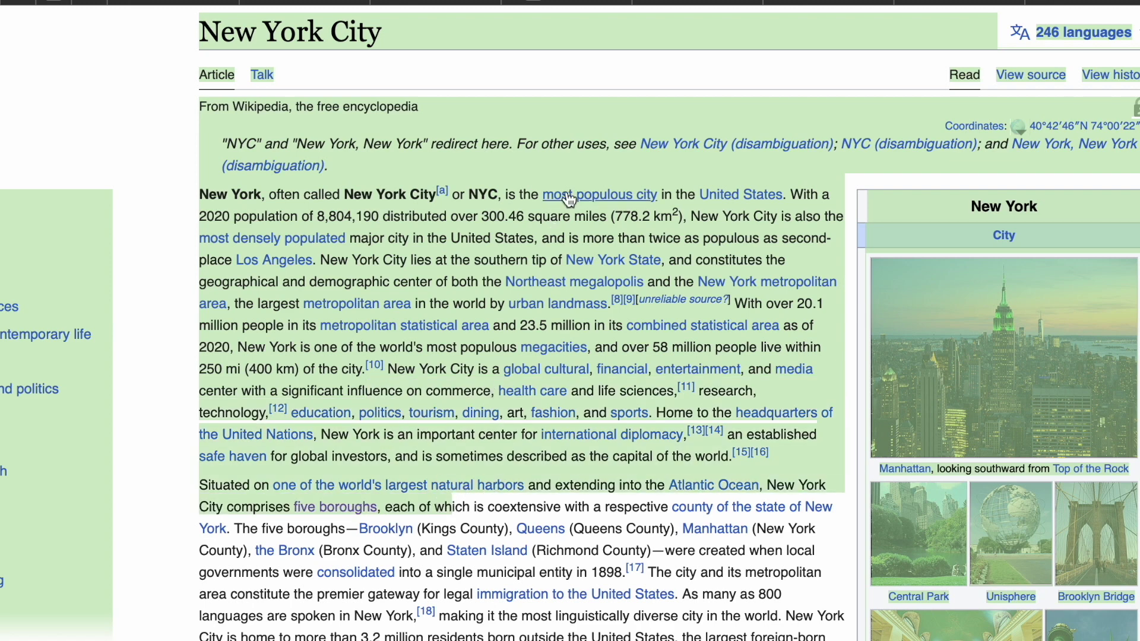
{"action": "left_click", "coordinate": [588, 169]}
{"action": "scroll", "coordinate": [475, 196], "scroll_direction": "down", "scroll_amount": 2}
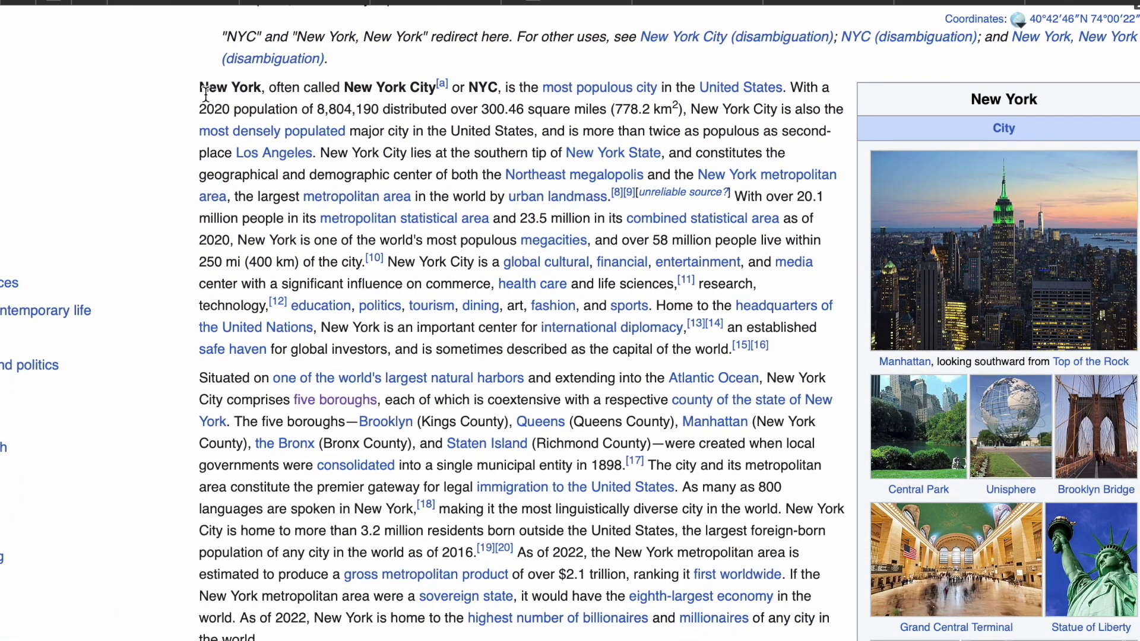
{"action": "left_click_drag", "start_coordinate": [204, 92], "coordinate": [697, 538]}
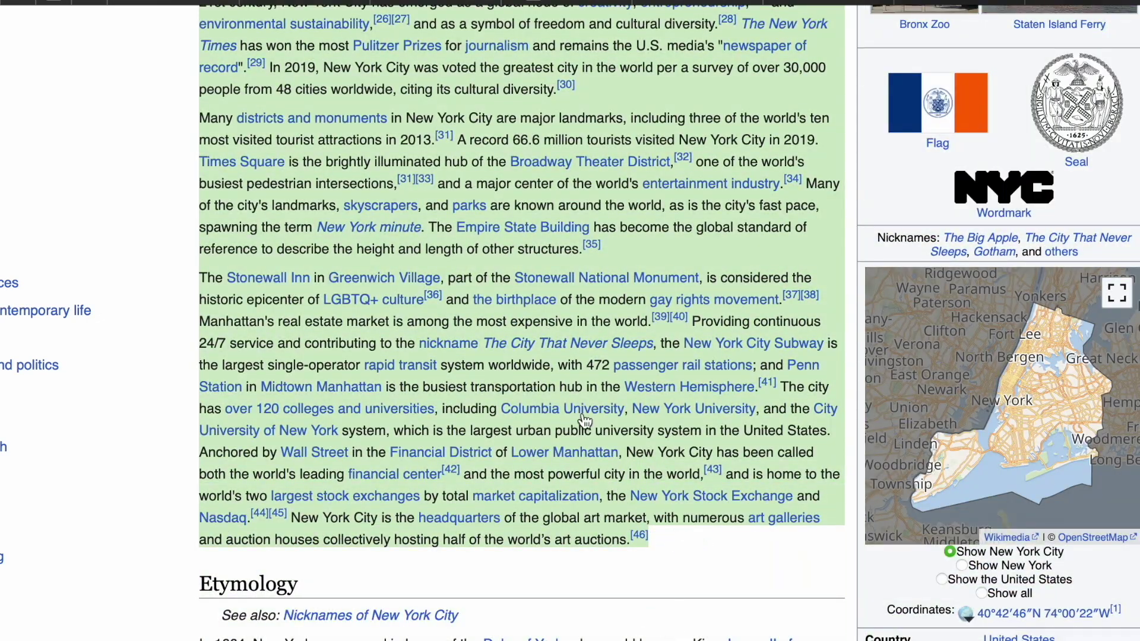
Paste the New York City introduction with the filtering request into ChatGPT and send it.
{"action": "left_click", "coordinate": [431, 2]}
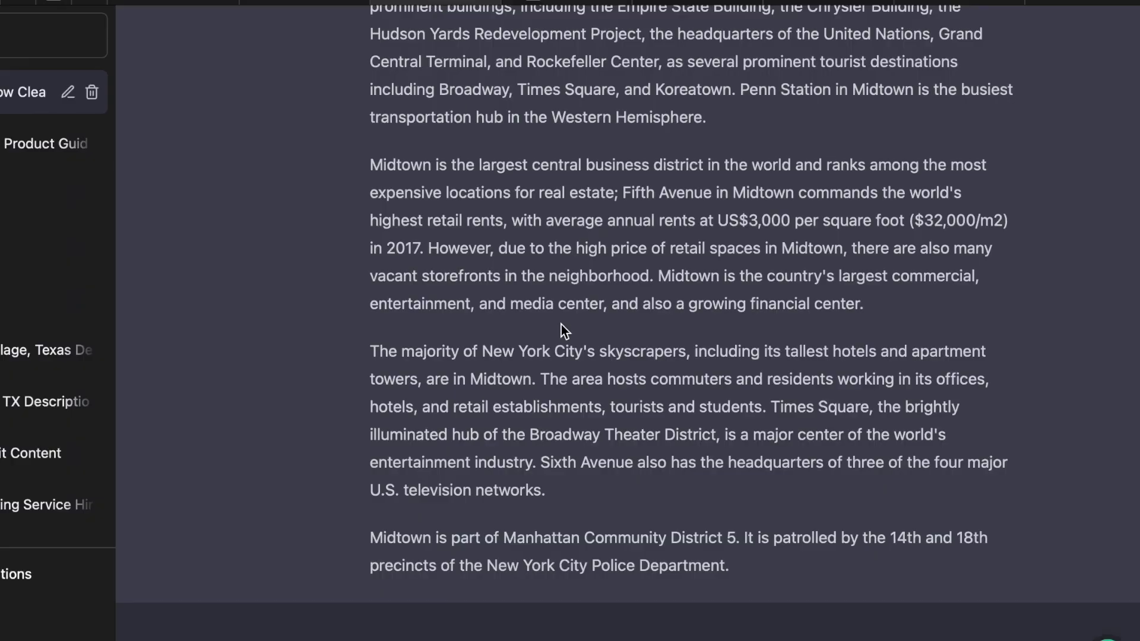
{"action": "key", "text": "super+v"}
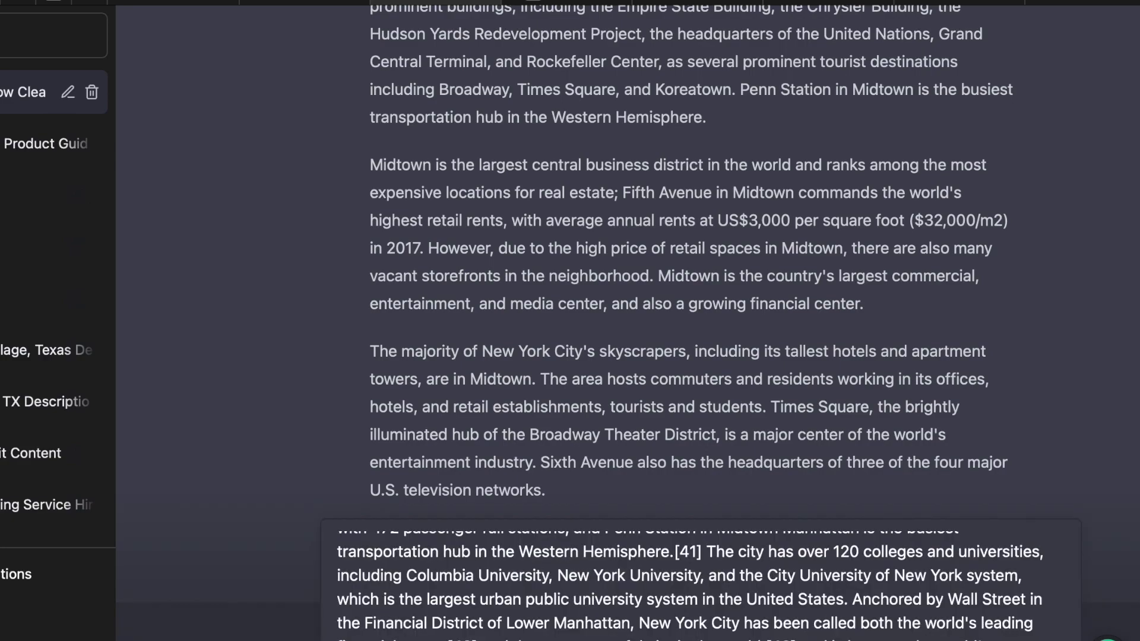
{"action": "key", "text": "Return"}
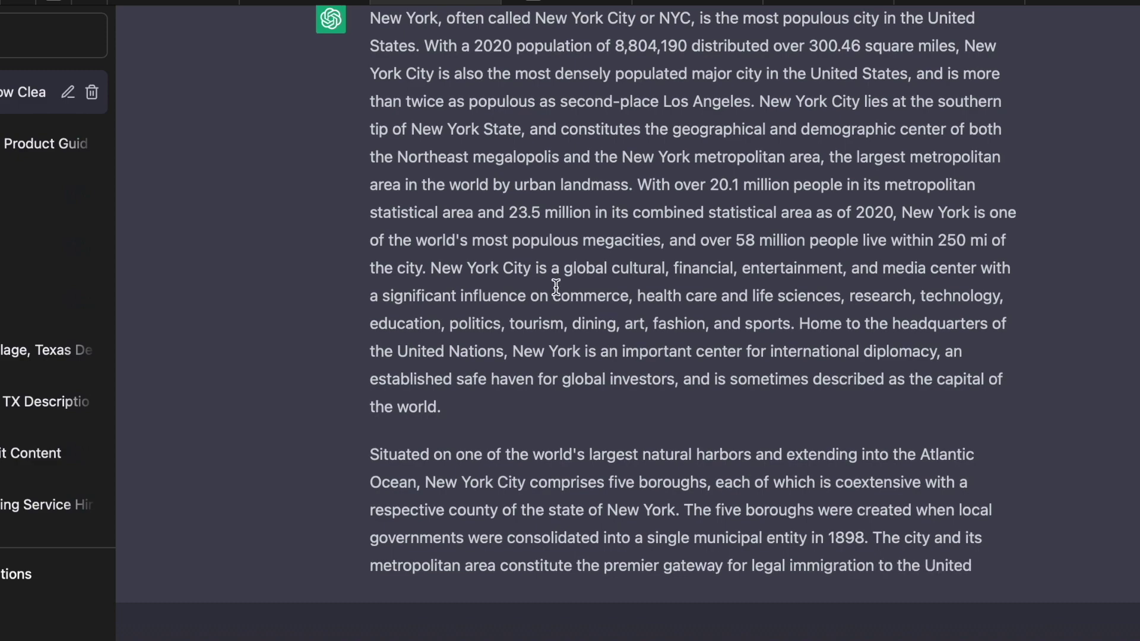
Select the whole sent New York filtering prompt for reuse.
{"action": "scroll", "coordinate": [556, 289], "scroll_direction": "up", "scroll_amount": 5}
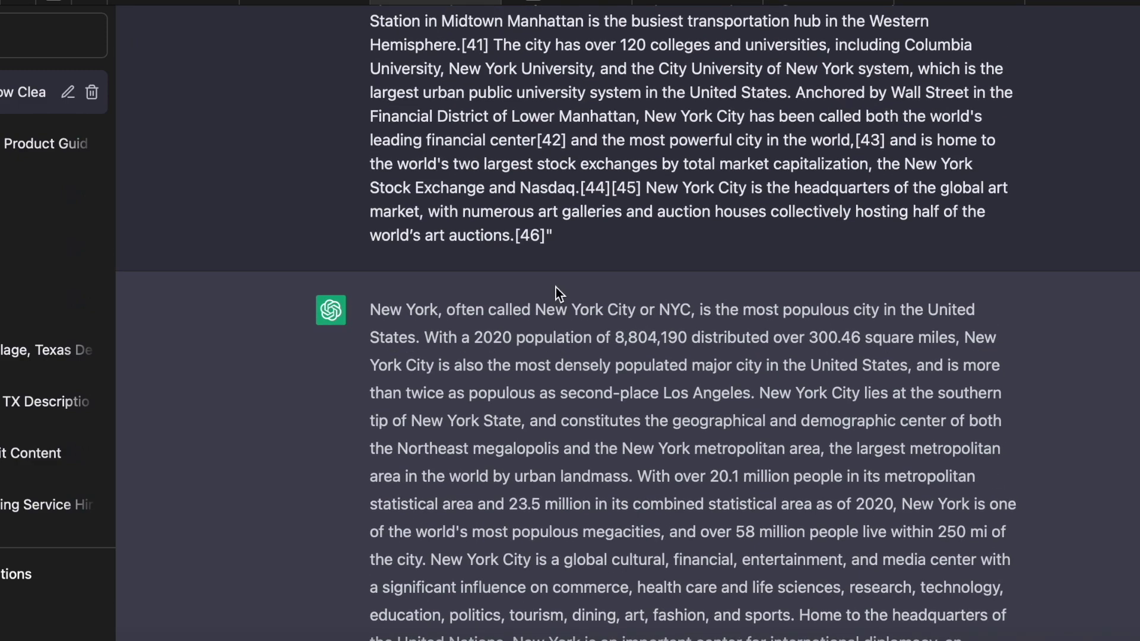
{"action": "scroll", "coordinate": [555, 287], "scroll_direction": "down", "scroll_amount": 6}
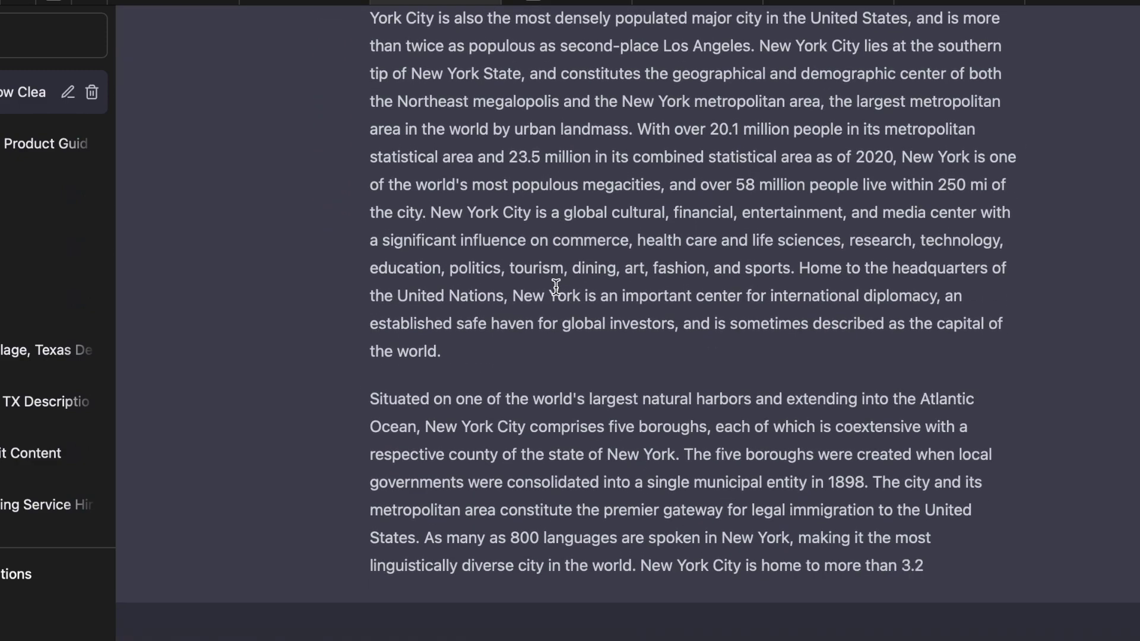
{"action": "scroll", "coordinate": [555, 288], "scroll_direction": "up", "scroll_amount": 7}
{"action": "scroll", "coordinate": [555, 287], "scroll_direction": "up", "scroll_amount": 15}
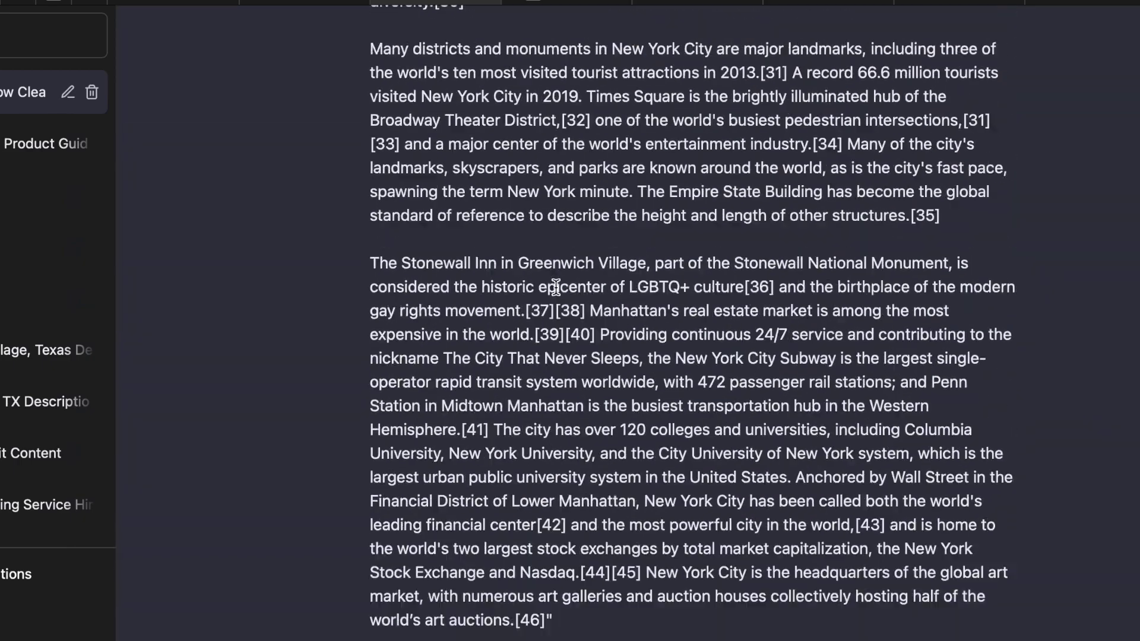
{"action": "scroll", "coordinate": [554, 286], "scroll_direction": "up", "scroll_amount": 16}
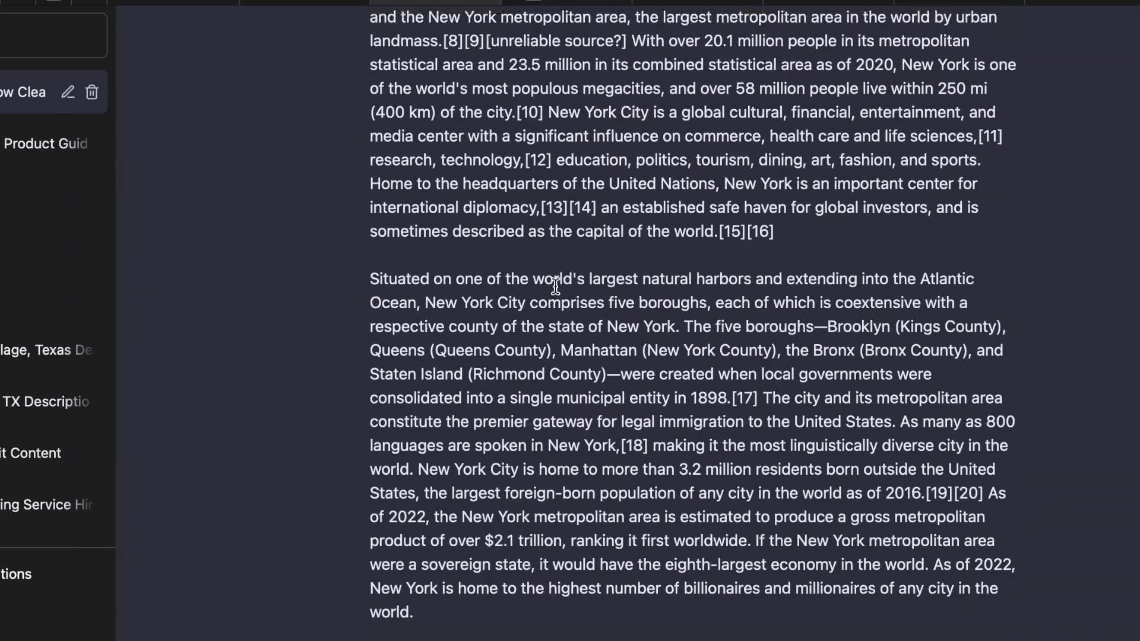
{"action": "scroll", "coordinate": [554, 287], "scroll_direction": "down", "scroll_amount": 6}
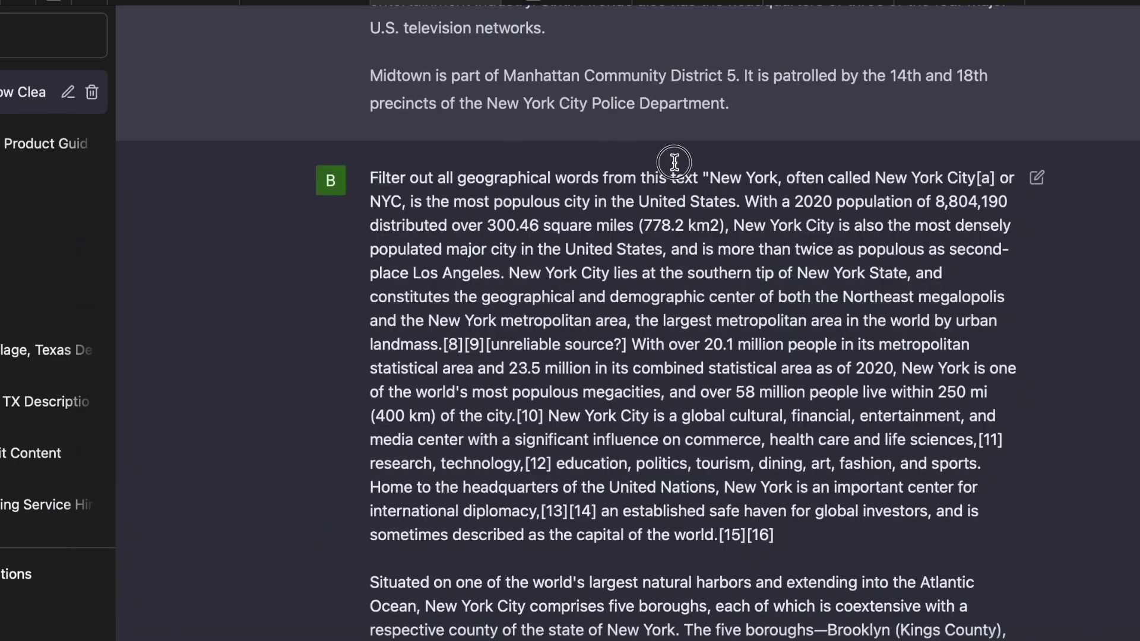
{"action": "left_click_drag", "start_coordinate": [689, 169], "coordinate": [902, 429]}
{"action": "scroll", "coordinate": [801, 215], "scroll_direction": "down", "scroll_amount": 3}
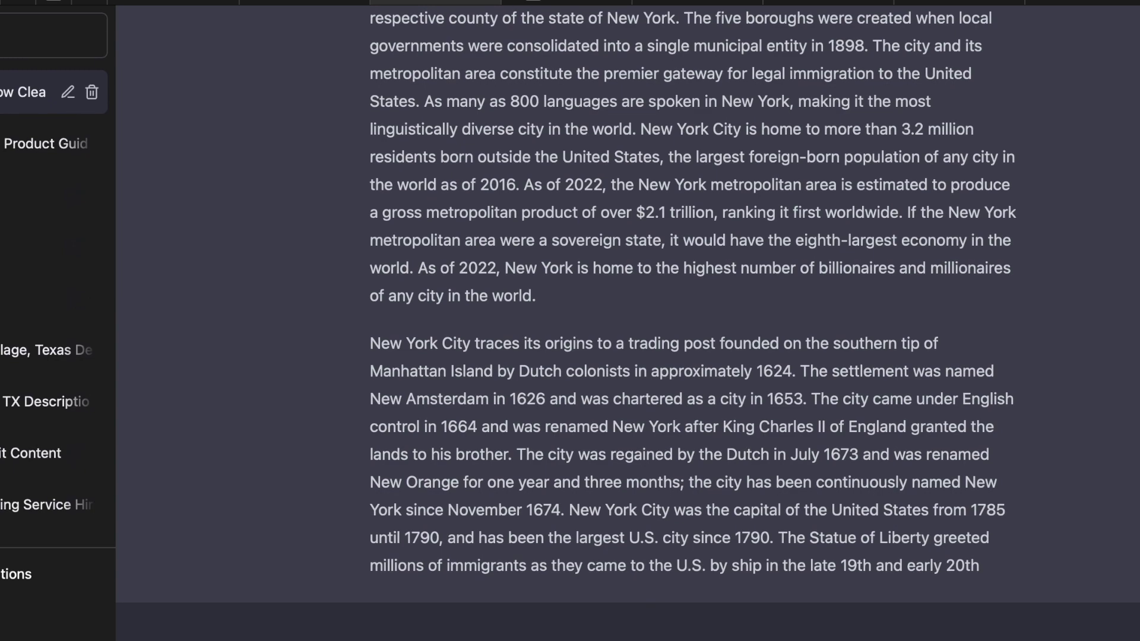
Resend the New York filtering prompt with 'make a bullet point list:' added, then submit the schema request.
{"action": "key", "text": "super+v"}
{"action": "scroll", "coordinate": [553, 633], "scroll_direction": "up", "scroll_amount": 15}
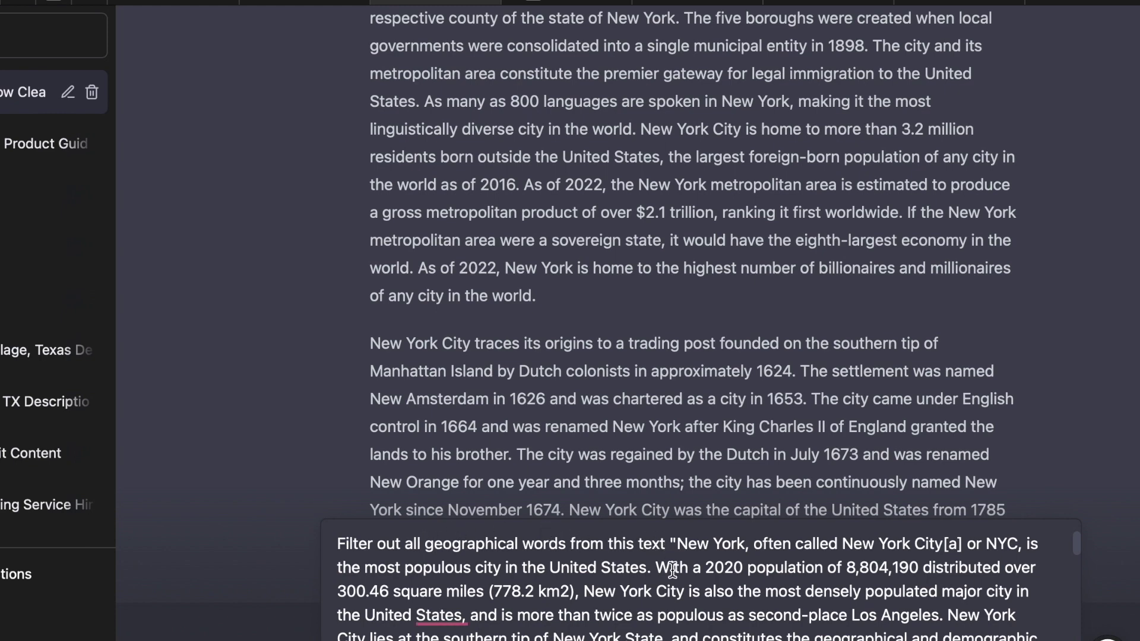
{"action": "type", "text": "make a"}
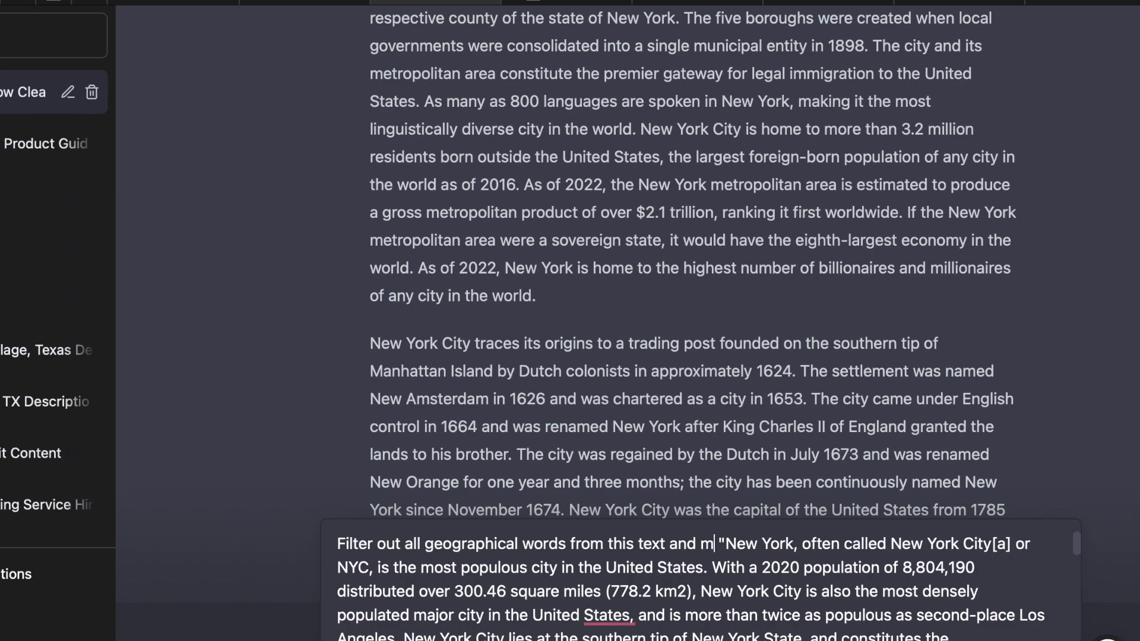
{"action": "type", "text": " bullet point li"}
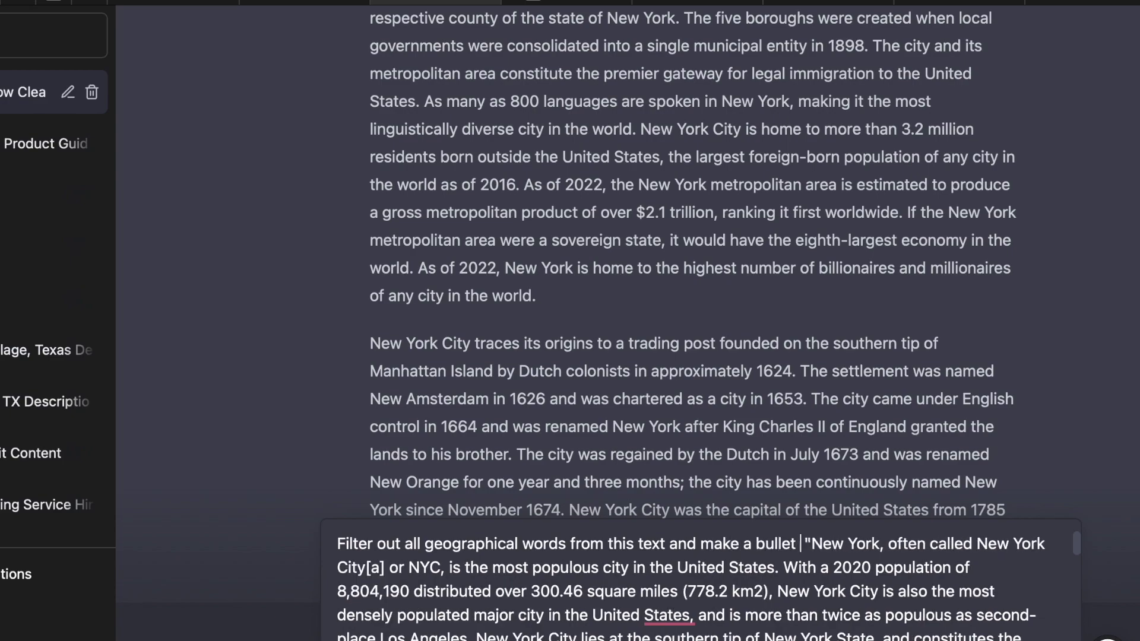
{"action": "type", "text": "st:"}
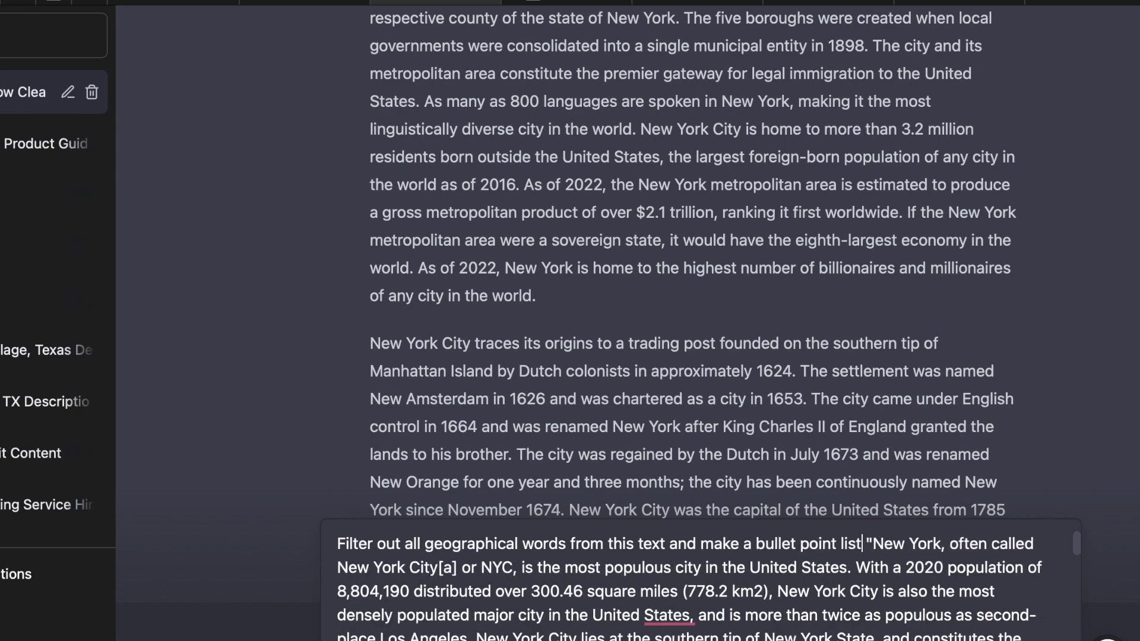
{"action": "key", "text": "Return"}
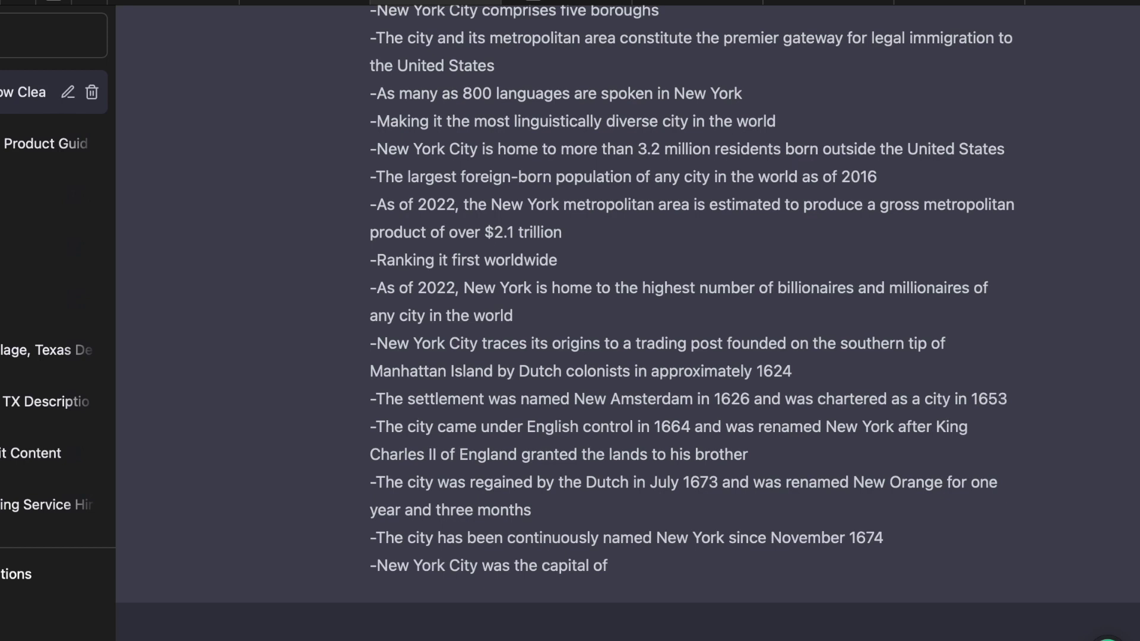
{"action": "key", "text": "Return"}
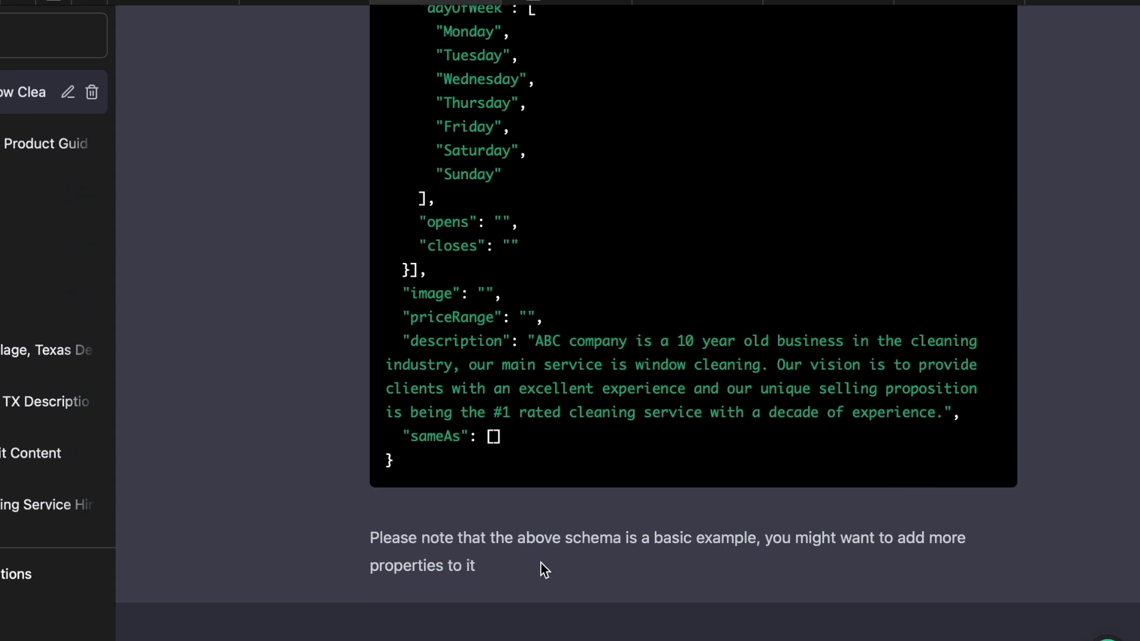
Scroll up through ABC Company's JSON-LD LocalBusiness schema with empty address, geo and contact fields.
{"action": "scroll", "coordinate": [565, 569], "scroll_direction": "up", "scroll_amount": 5}
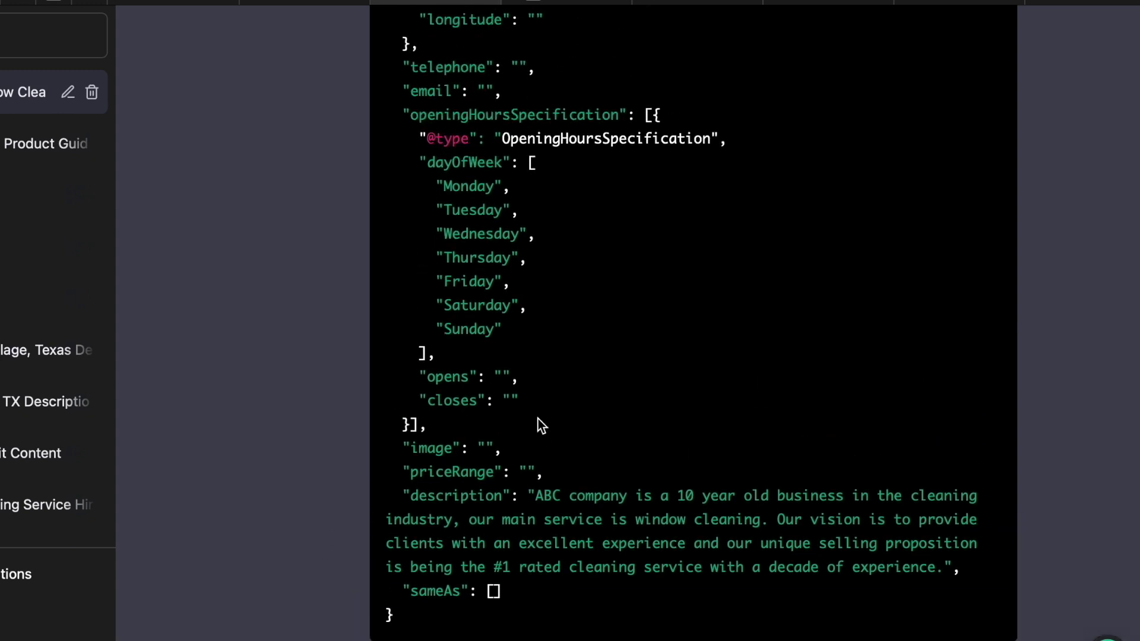
{"action": "scroll", "coordinate": [540, 425], "scroll_direction": "up", "scroll_amount": 3}
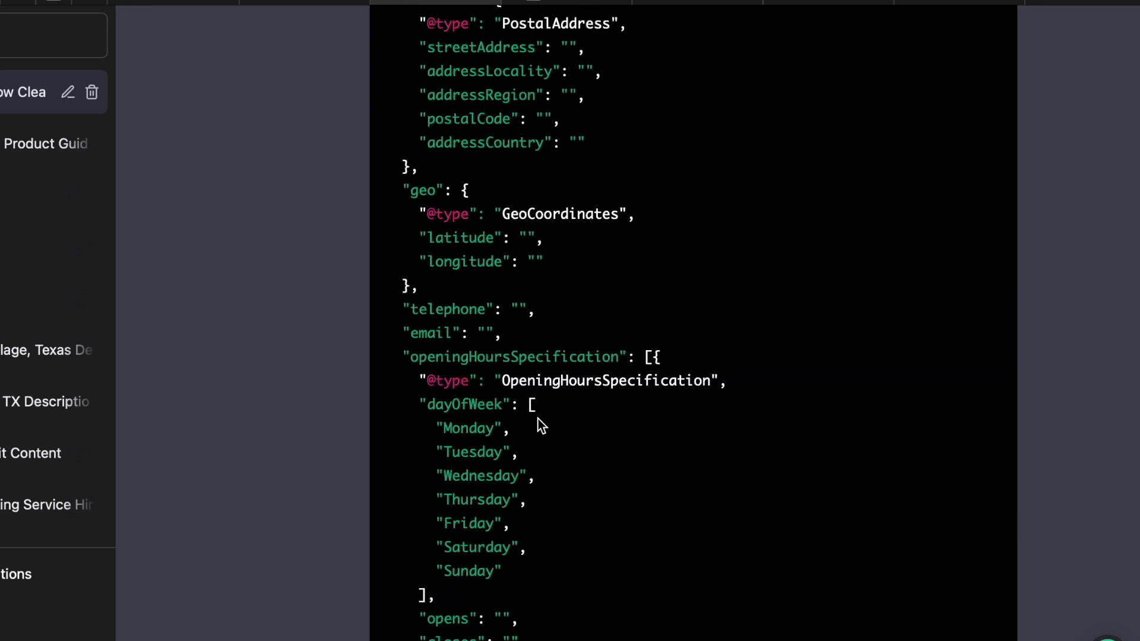
{"action": "scroll", "coordinate": [578, 458], "scroll_direction": "up", "scroll_amount": 3}
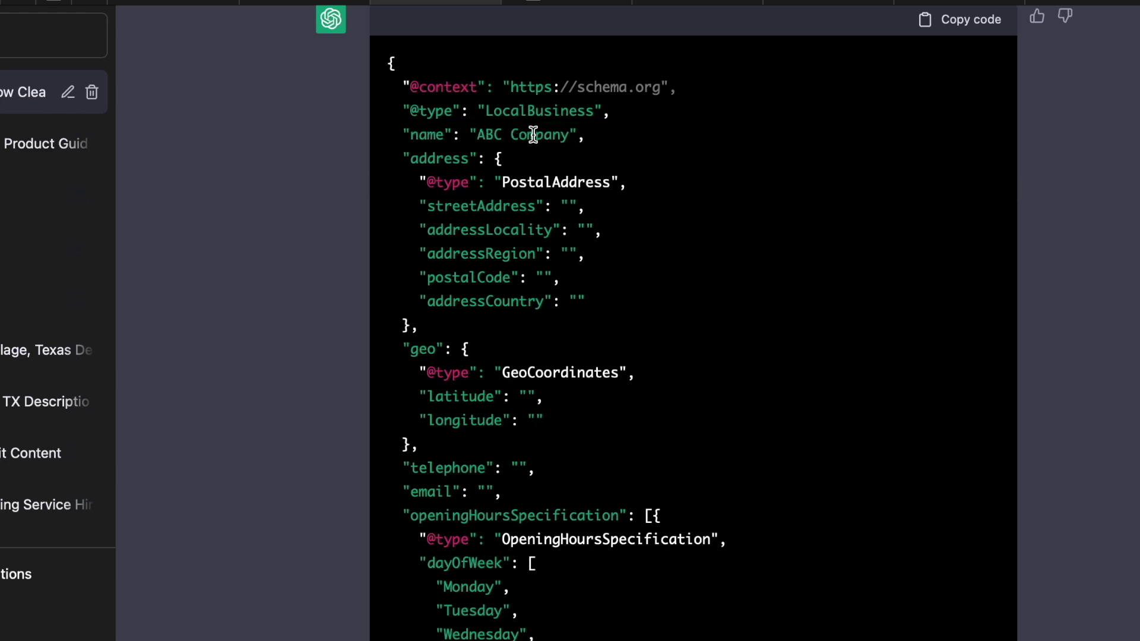
{"action": "scroll", "coordinate": [547, 262], "scroll_direction": "down", "scroll_amount": 3}
{"action": "scroll", "coordinate": [556, 290], "scroll_direction": "down", "scroll_amount": 1}
{"action": "scroll", "coordinate": [548, 330], "scroll_direction": "down", "scroll_amount": 2}
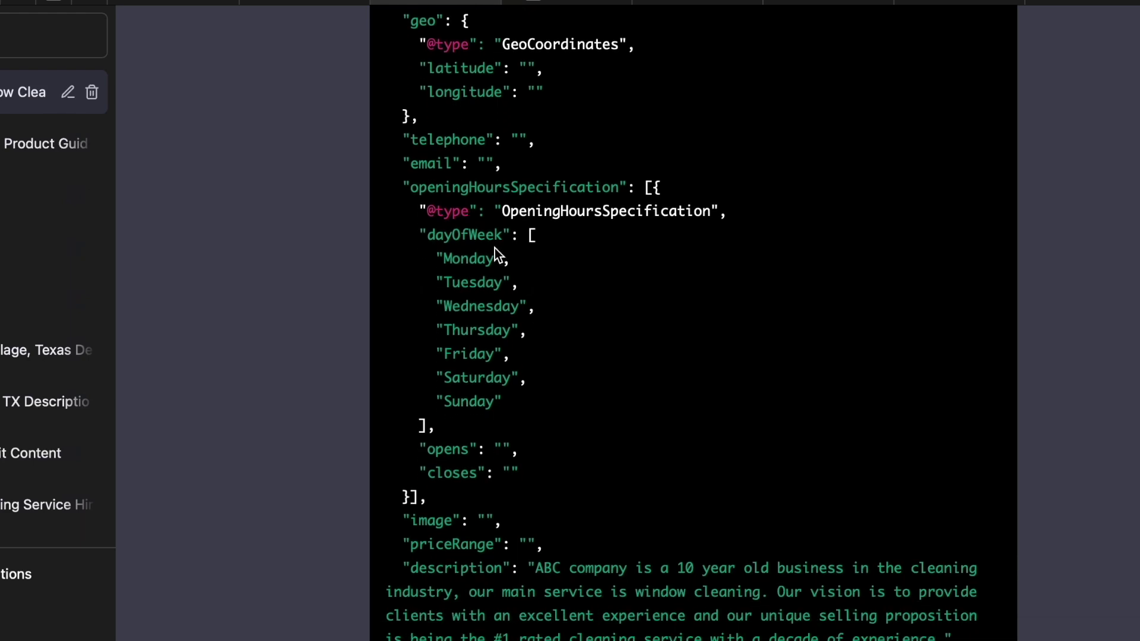
{"action": "scroll", "coordinate": [544, 409], "scroll_direction": "down", "scroll_amount": 1}
{"action": "scroll", "coordinate": [556, 391], "scroll_direction": "down", "scroll_amount": 3}
{"action": "left_click_drag", "start_coordinate": [536, 341], "coordinate": [458, 425]}
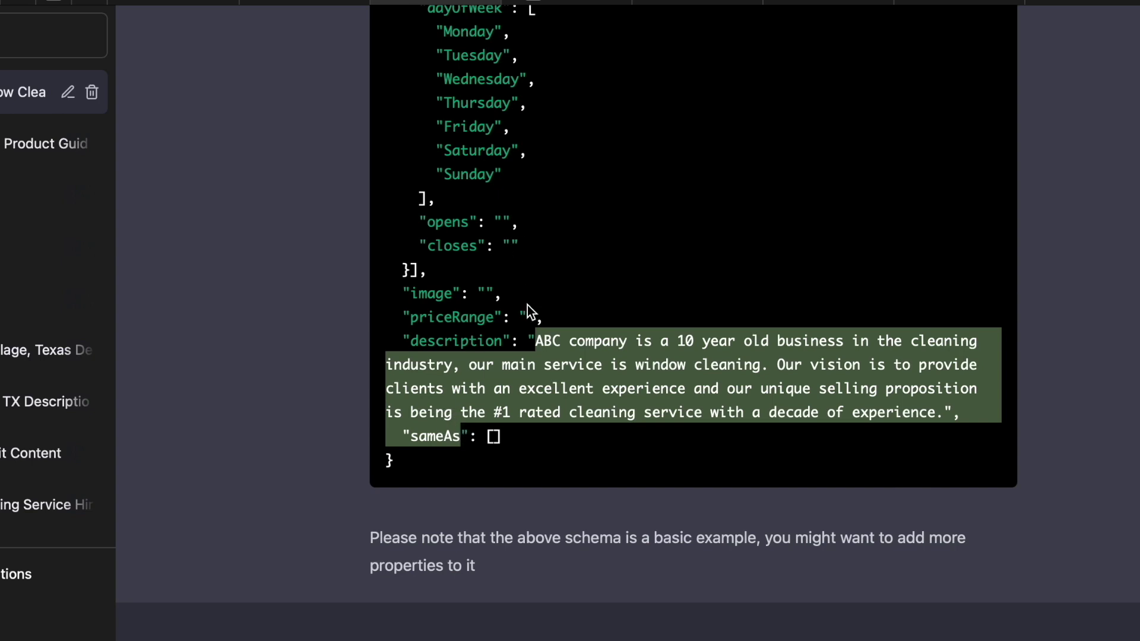
{"action": "left_click", "coordinate": [571, 542]}
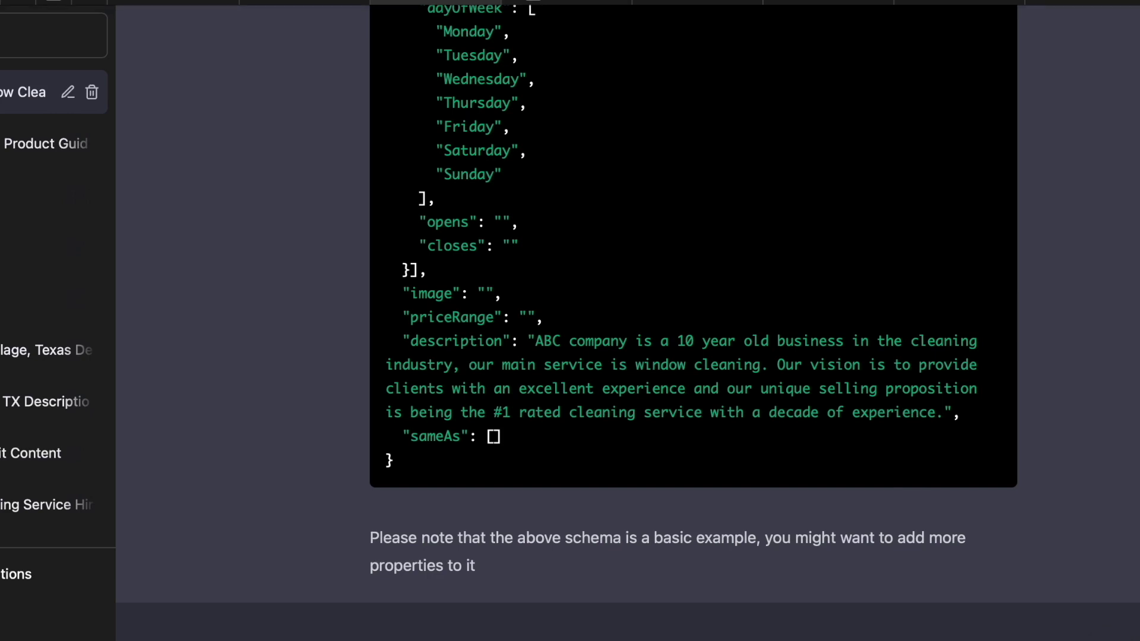
Request 50 title tags like 'ABC cleaning company in Newark, New Jersey' for towns near New York.
{"action": "key", "text": "Return"}
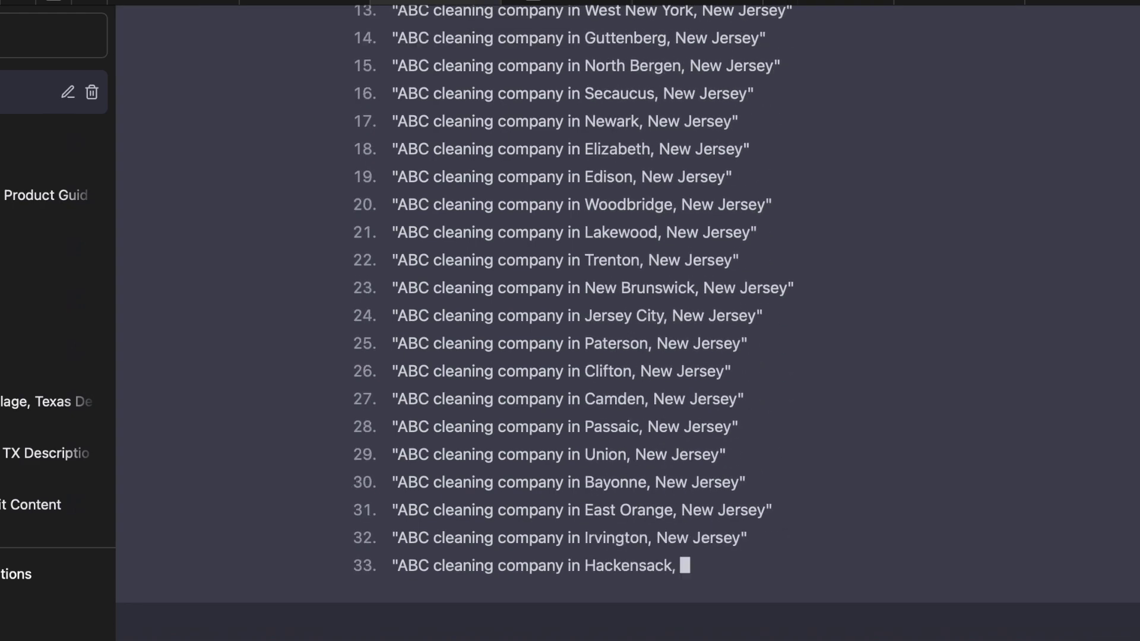
{"action": "scroll", "coordinate": [688, 463], "scroll_direction": "up", "scroll_amount": 8}
Scroll back up through the reordered title-tag list, which now ends with Teaneck, New Jersey.
{"action": "scroll", "coordinate": [669, 407], "scroll_direction": "up", "scroll_amount": 3}
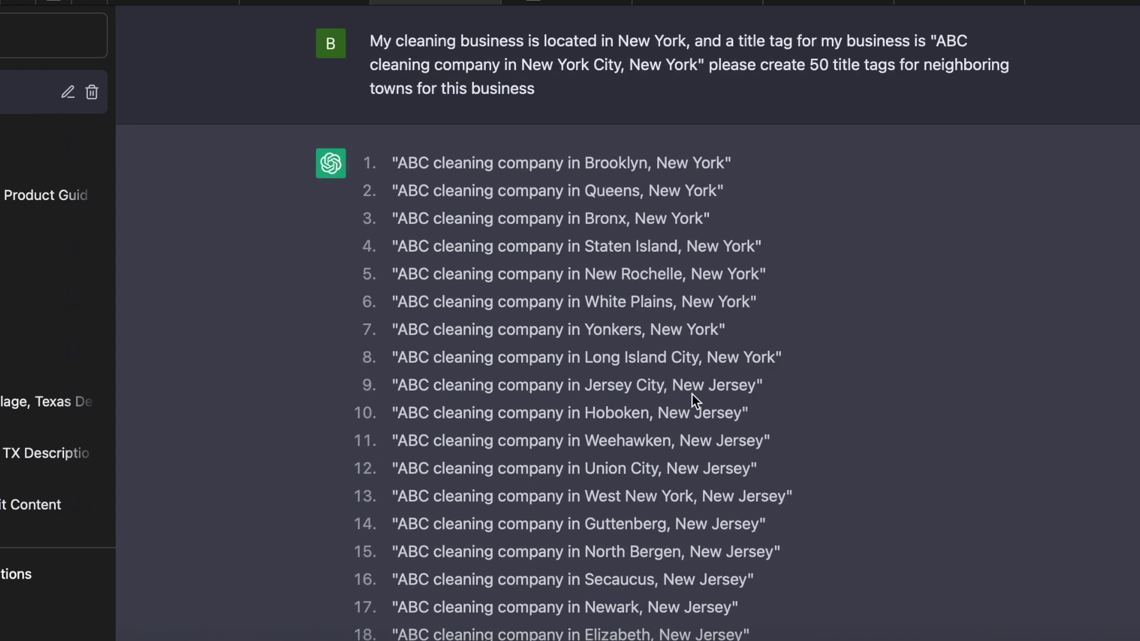
{"action": "scroll", "coordinate": [825, 458], "scroll_direction": "up", "scroll_amount": 10}
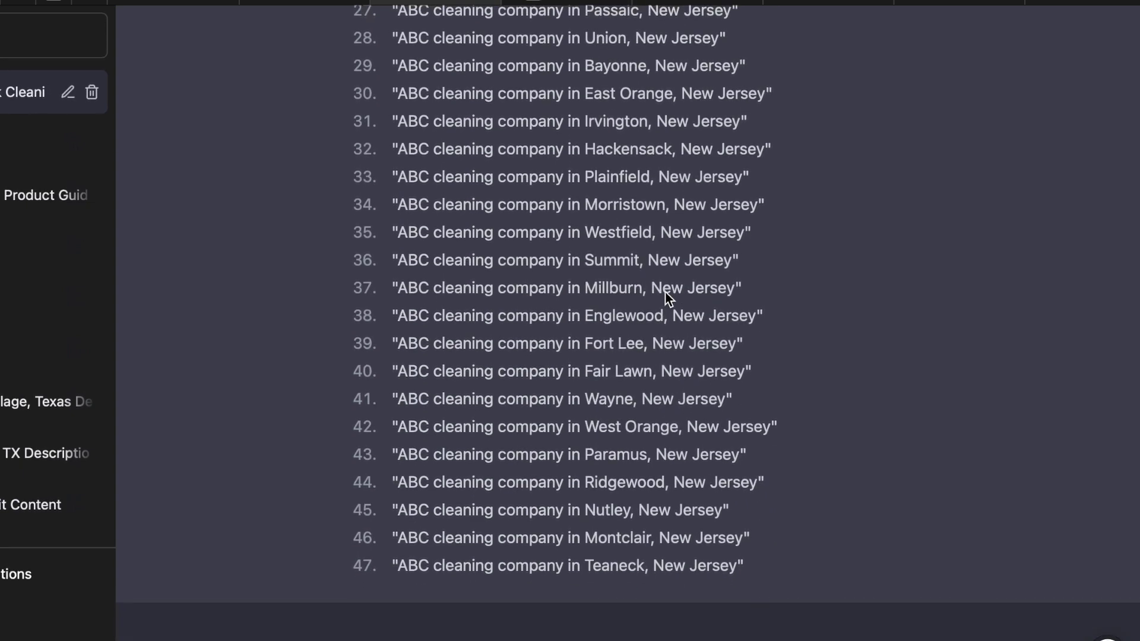
{"action": "scroll", "coordinate": [664, 292], "scroll_direction": "up", "scroll_amount": 15}
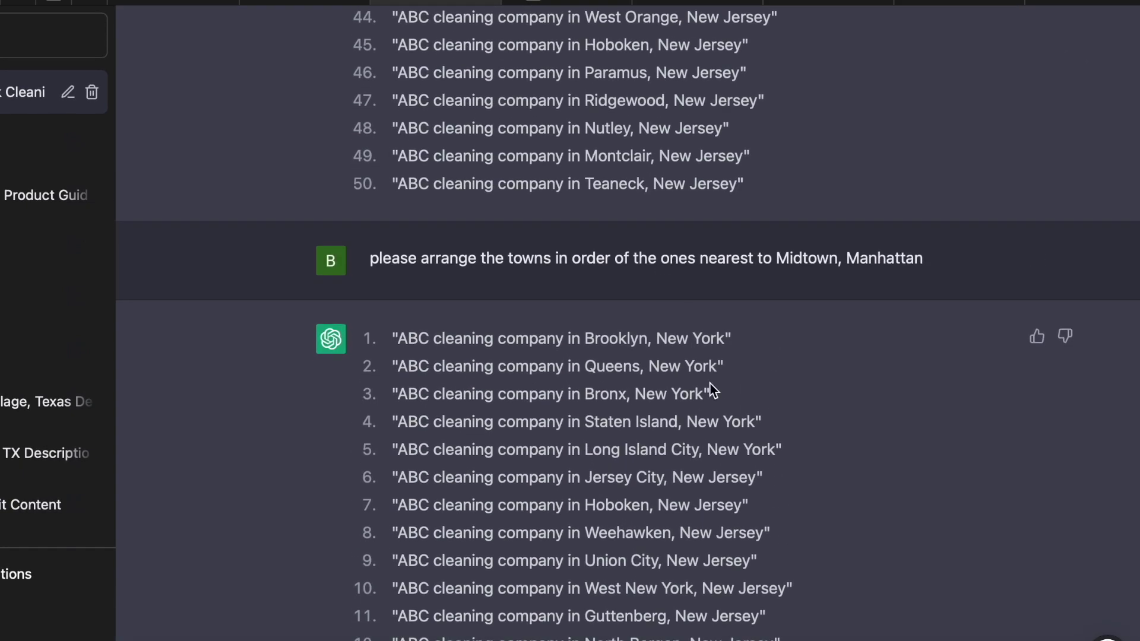
{"action": "scroll", "coordinate": [710, 384], "scroll_direction": "down", "scroll_amount": 15}
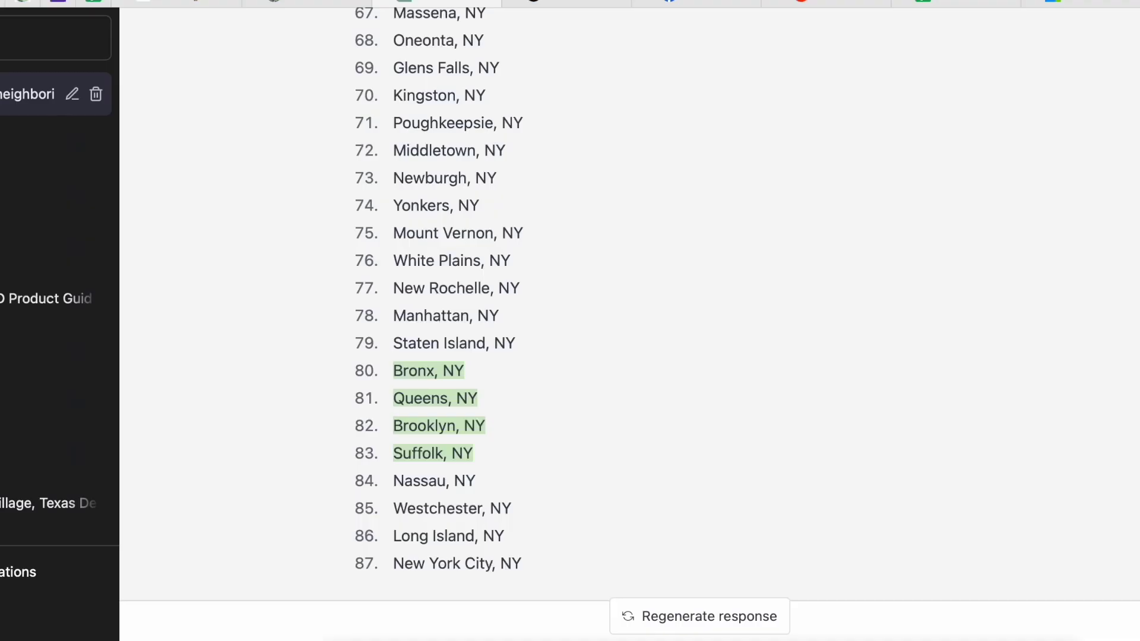
{"action": "scroll", "coordinate": [503, 472], "scroll_direction": "up", "scroll_amount": 10}
{"action": "scroll", "coordinate": [503, 475], "scroll_direction": "up", "scroll_amount": 20}
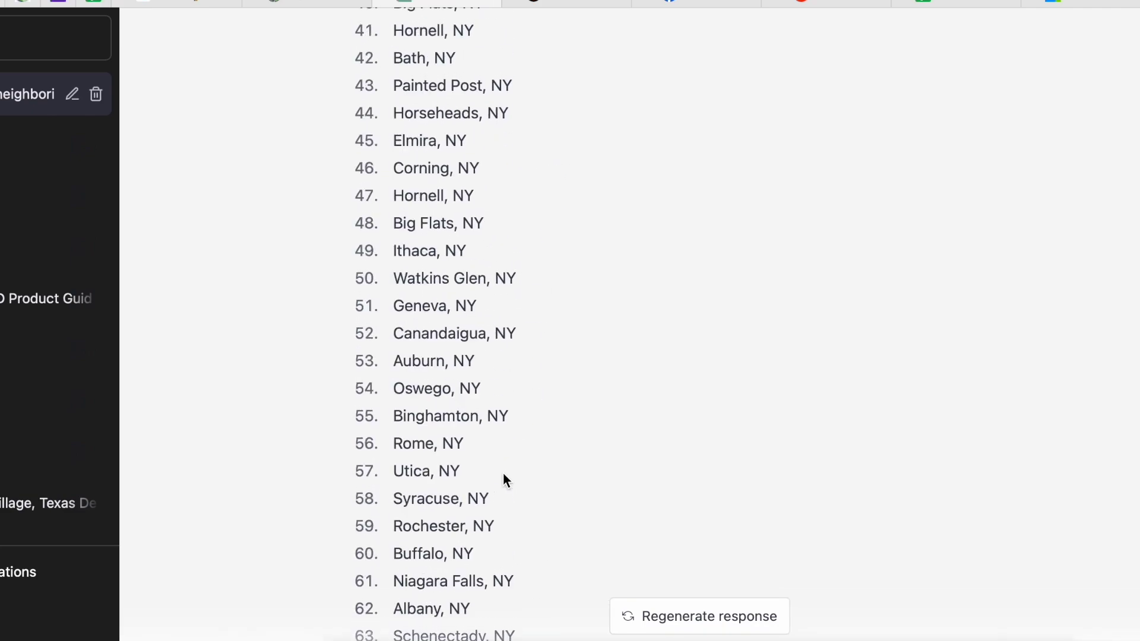
{"action": "scroll", "coordinate": [503, 473], "scroll_direction": "down", "scroll_amount": 20}
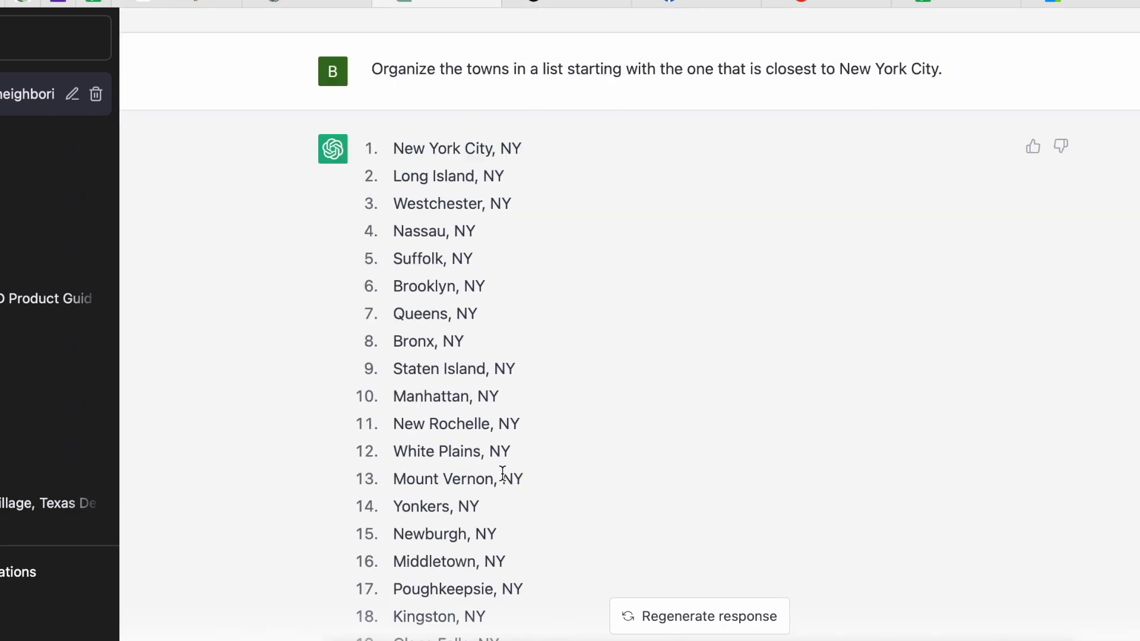
{"action": "scroll", "coordinate": [502, 474], "scroll_direction": "down", "scroll_amount": 3}
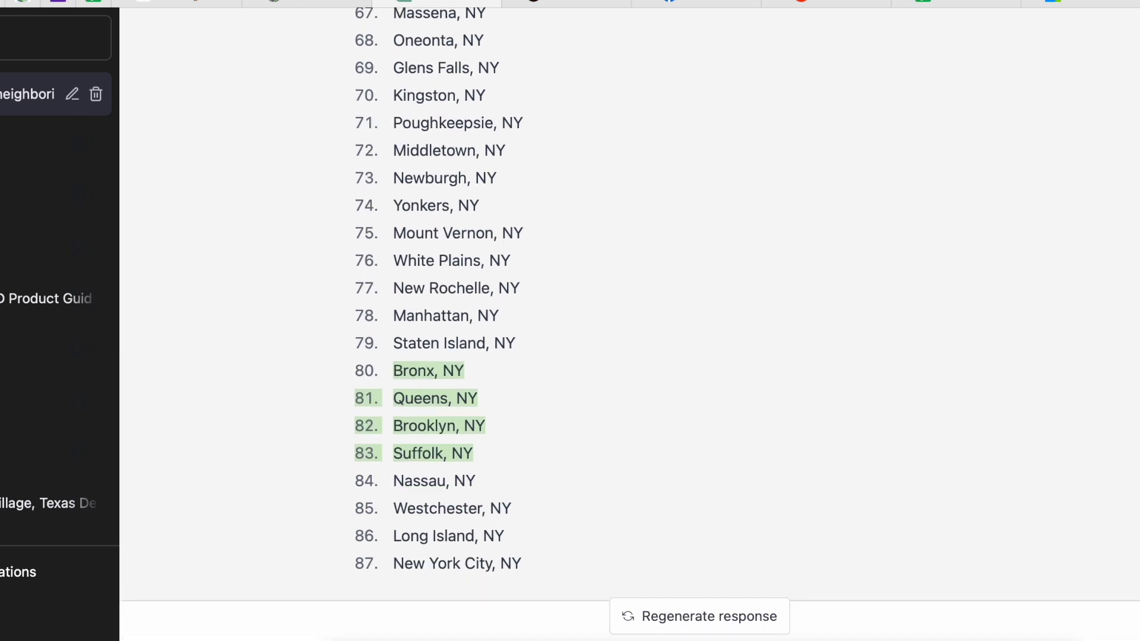
{"action": "scroll", "coordinate": [474, 425], "scroll_direction": "up", "scroll_amount": 15}
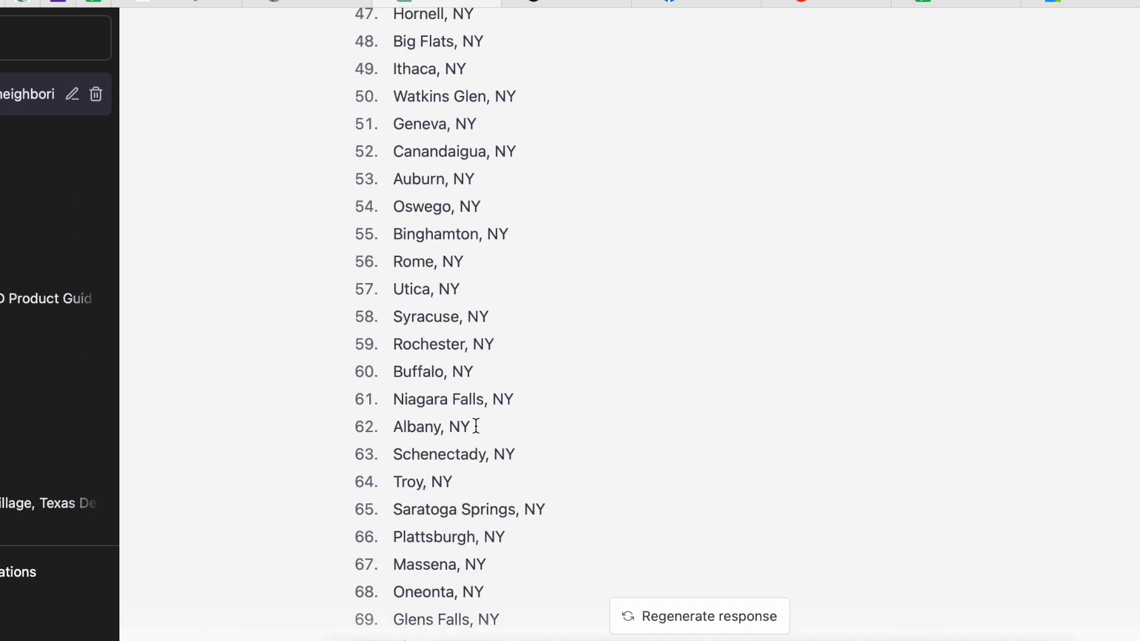
{"action": "scroll", "coordinate": [475, 425], "scroll_direction": "up", "scroll_amount": 4}
{"action": "scroll", "coordinate": [475, 425], "scroll_direction": "down", "scroll_amount": 20}
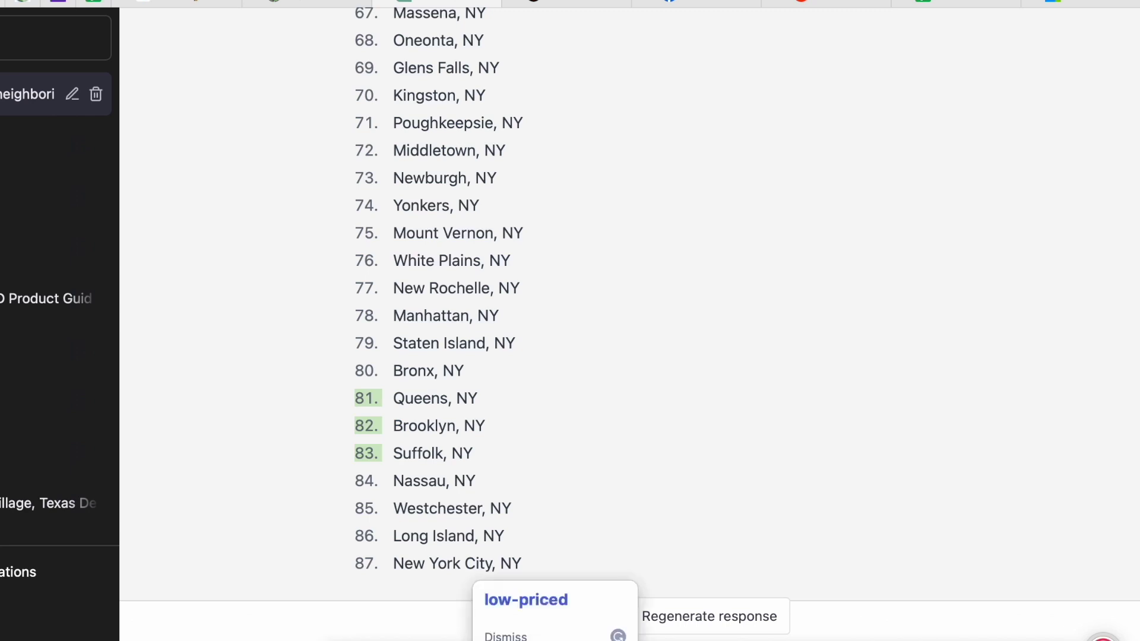
Accept the 'low-priced' wording and send the 160-character meta description request.
{"action": "left_click", "coordinate": [521, 601]}
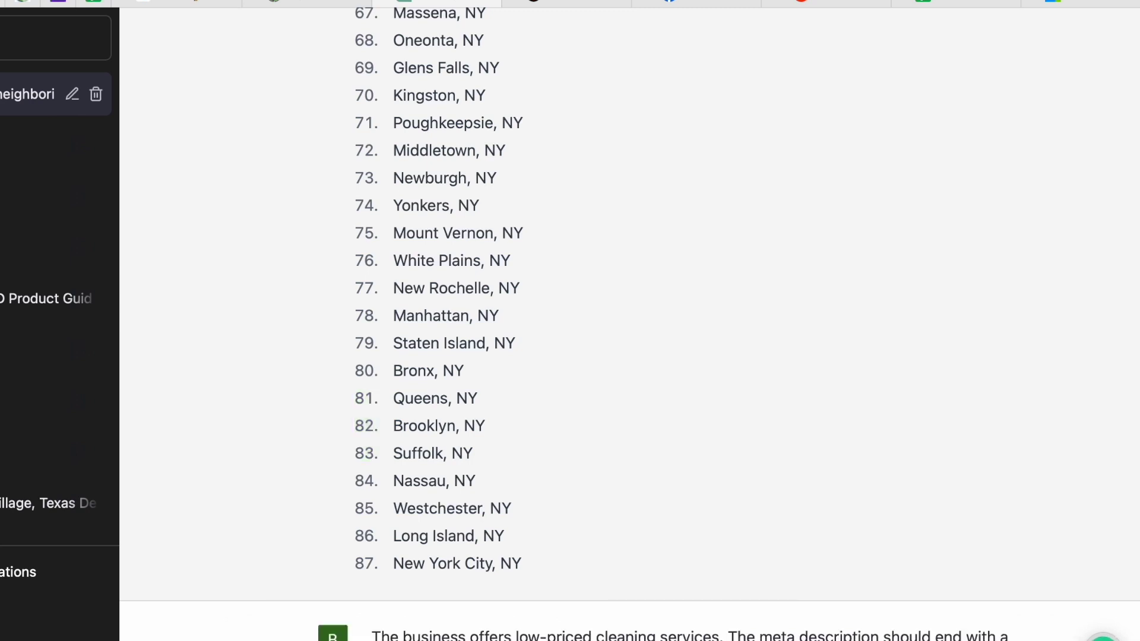
{"action": "key", "text": "Return"}
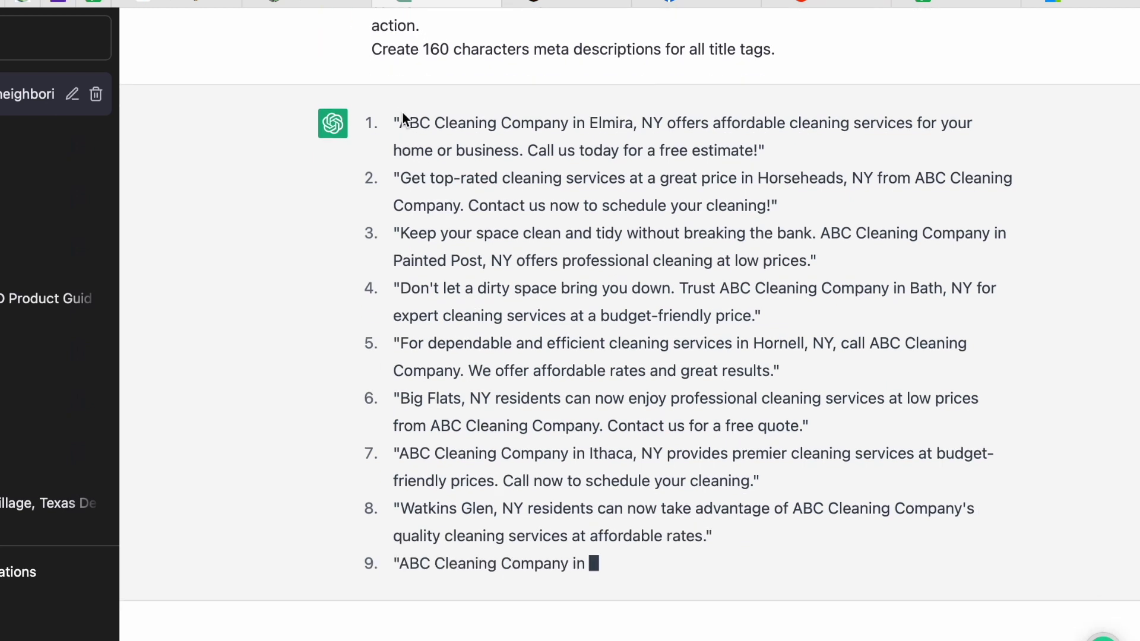
Select and deselect text in the first several meta descriptions to review them.
{"action": "left_click_drag", "start_coordinate": [402, 118], "coordinate": [647, 134]}
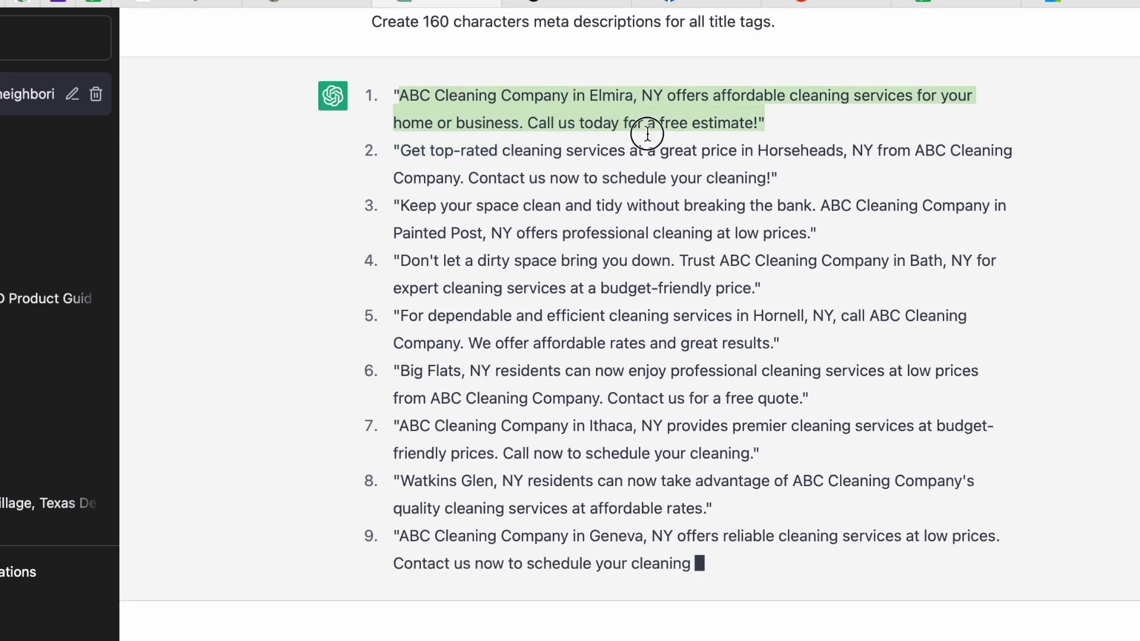
{"action": "left_click", "coordinate": [632, 187]}
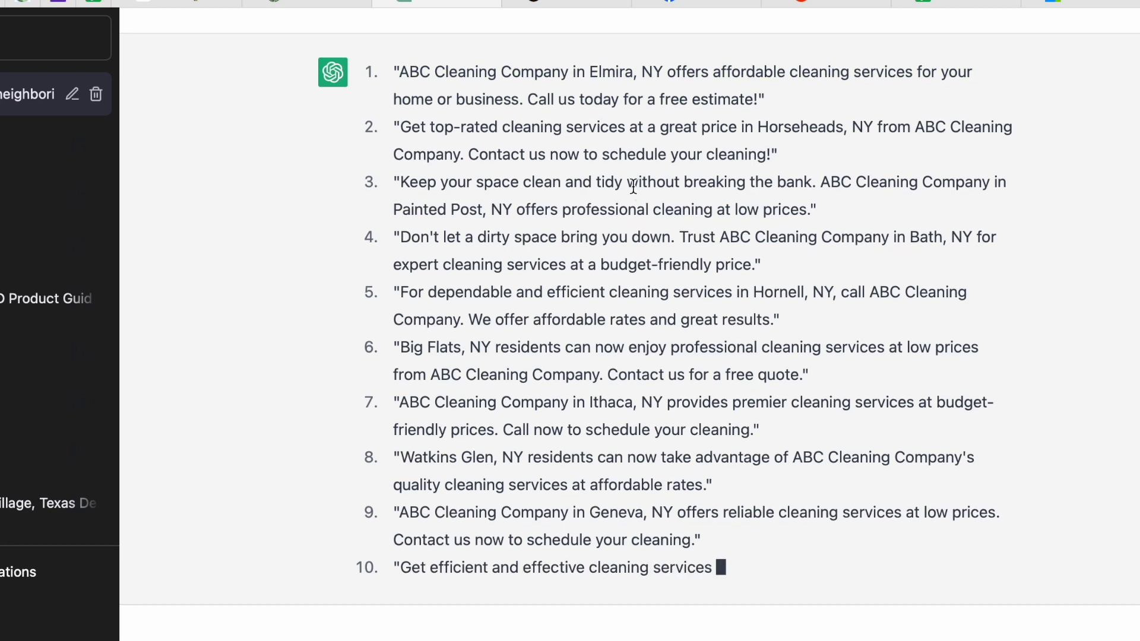
{"action": "scroll", "coordinate": [632, 186], "scroll_direction": "up", "scroll_amount": 1}
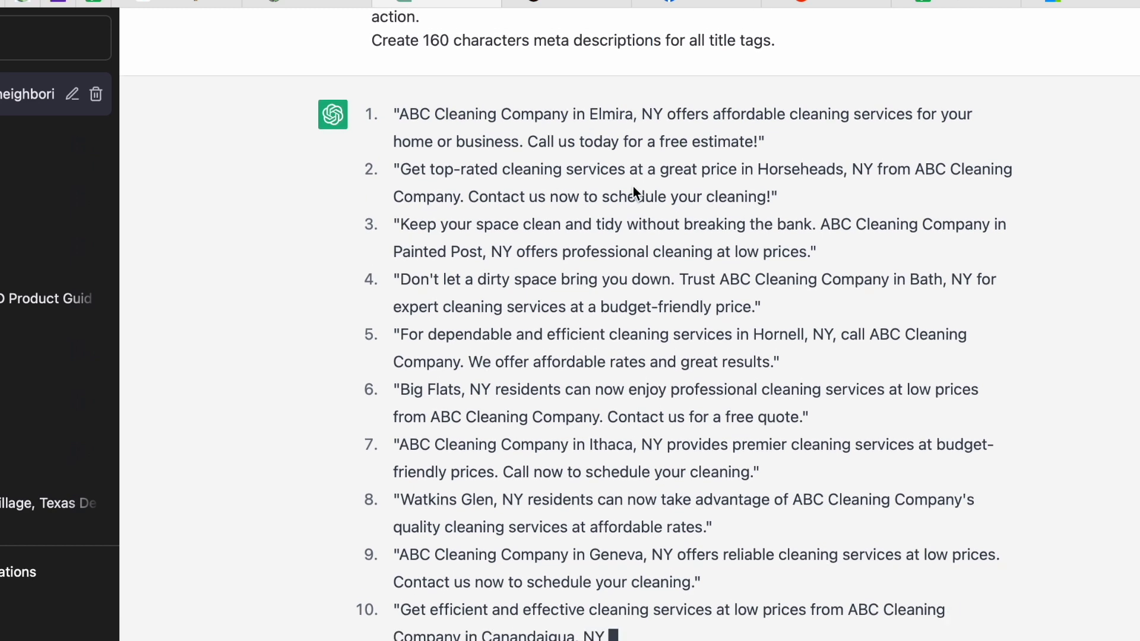
{"action": "left_click_drag", "start_coordinate": [402, 115], "coordinate": [628, 132]}
{"action": "left_click", "coordinate": [583, 229]}
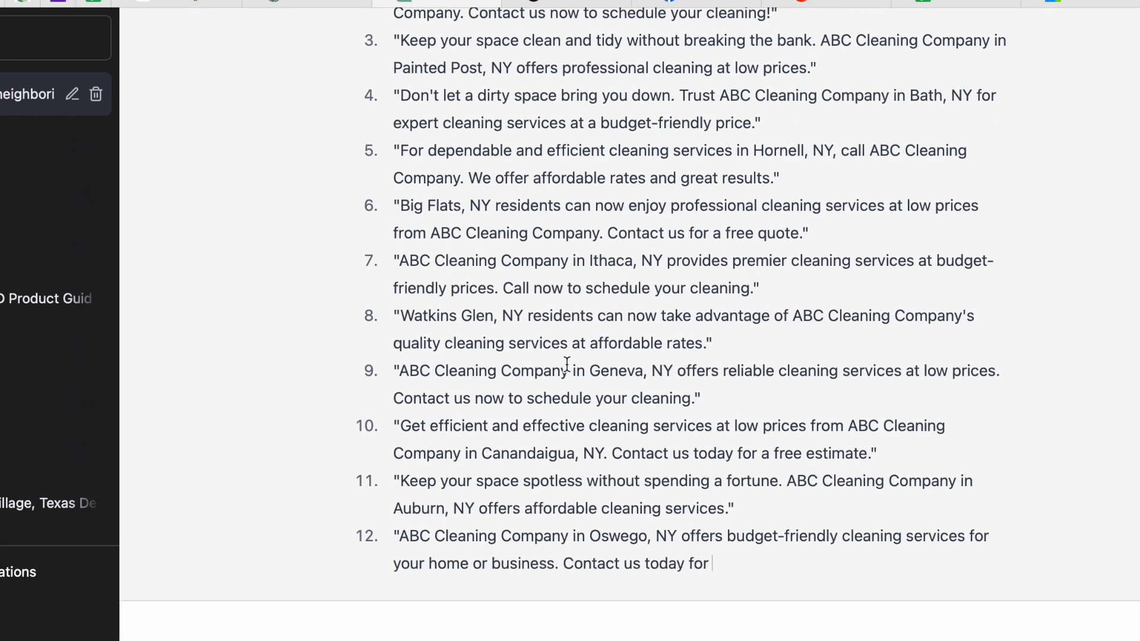
{"action": "scroll", "coordinate": [567, 364], "scroll_direction": "up", "scroll_amount": 3}
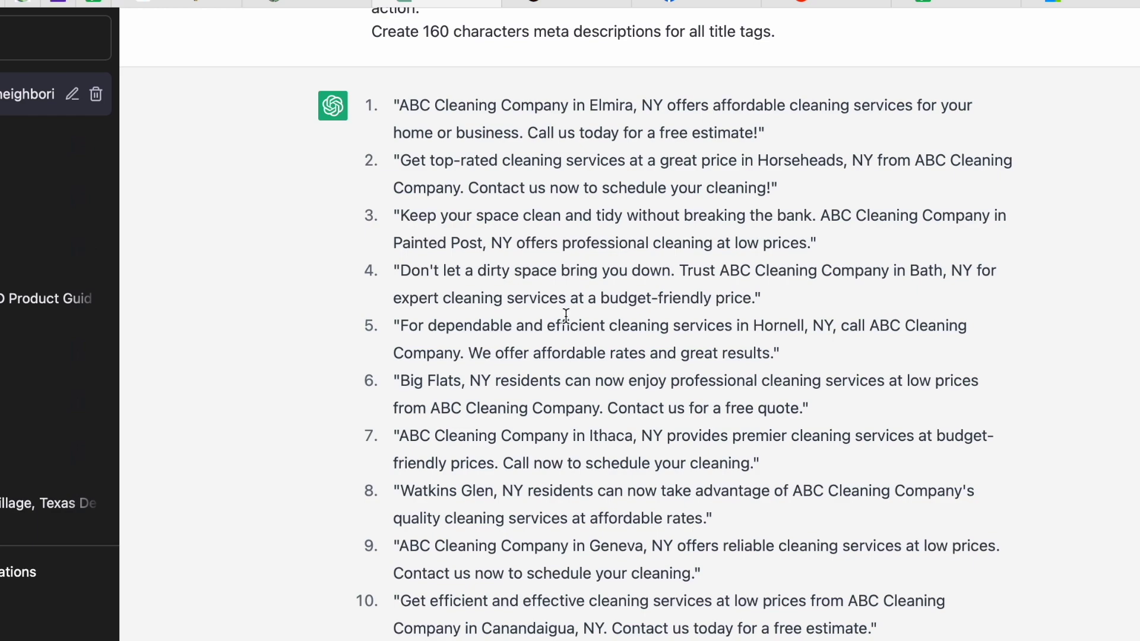
{"action": "scroll", "coordinate": [561, 265], "scroll_direction": "up", "scroll_amount": 2}
{"action": "scroll", "coordinate": [561, 265], "scroll_direction": "down", "scroll_amount": 6}
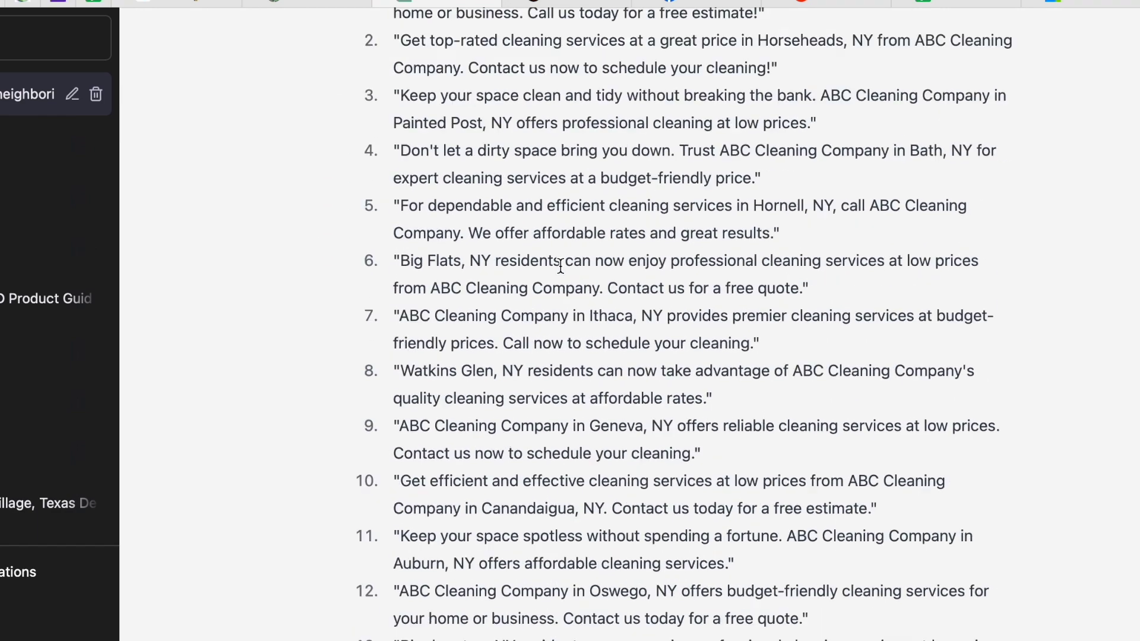
{"action": "scroll", "coordinate": [560, 265], "scroll_direction": "up", "scroll_amount": 5}
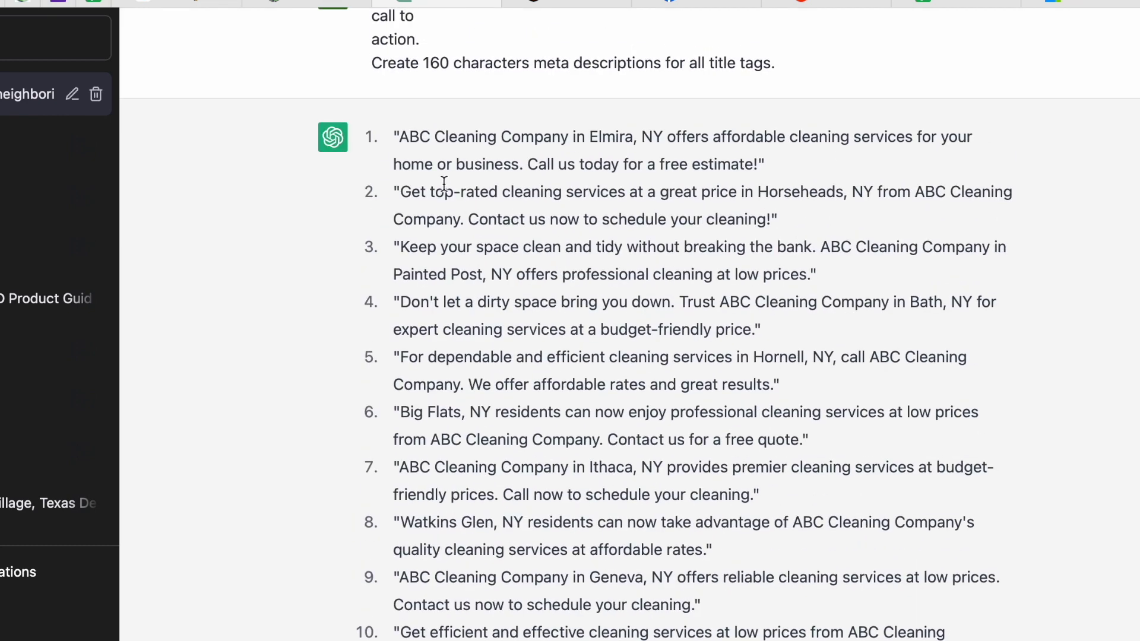
{"action": "left_click_drag", "start_coordinate": [394, 140], "coordinate": [608, 351]}
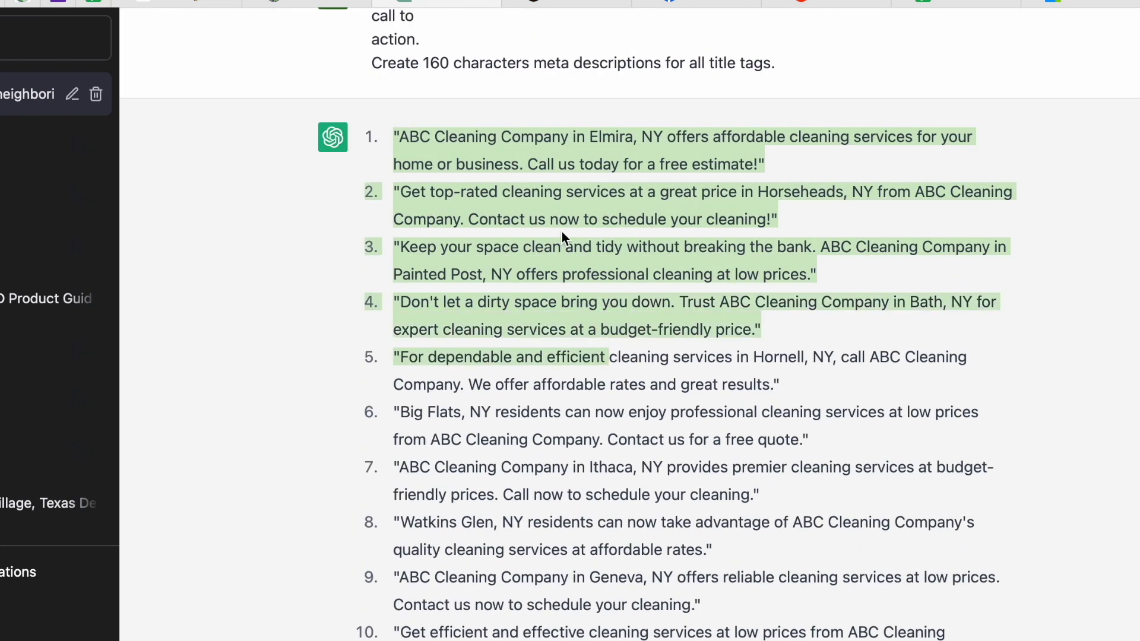
{"action": "left_click", "coordinate": [562, 233]}
Check that the seventh meta description names Ithaca, NY.
{"action": "scroll", "coordinate": [561, 234], "scroll_direction": "down", "scroll_amount": 4}
{"action": "scroll", "coordinate": [542, 241], "scroll_direction": "up", "scroll_amount": 1}
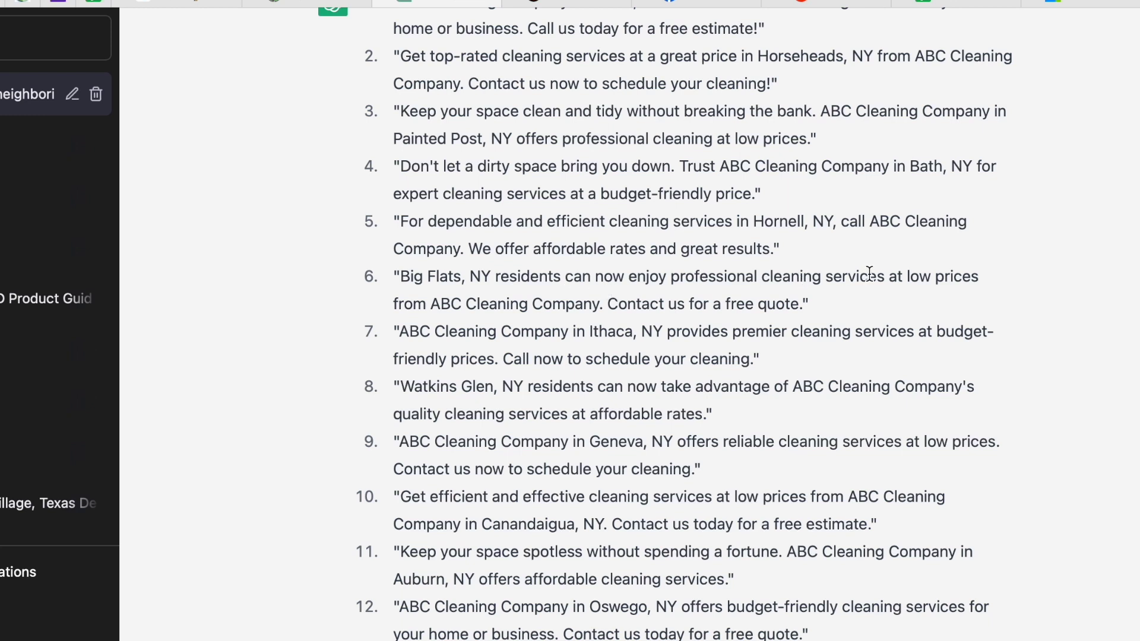
{"action": "scroll", "coordinate": [570, 326], "scroll_direction": "down", "scroll_amount": 1}
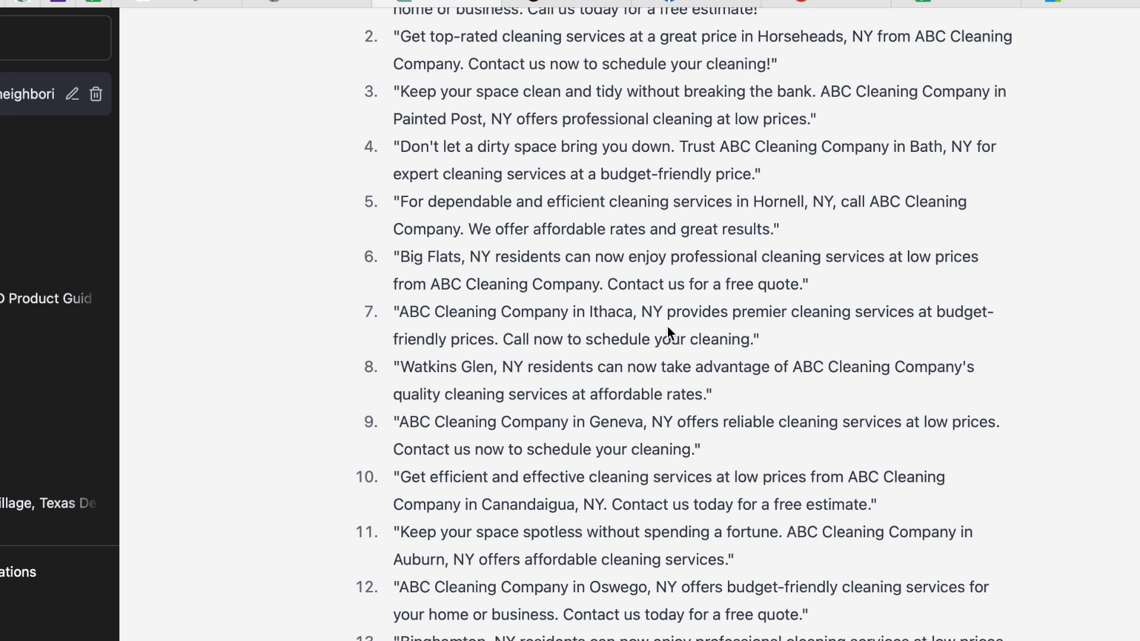
{"action": "left_click", "coordinate": [587, 306]}
{"action": "left_click_drag", "start_coordinate": [590, 306], "coordinate": [666, 311]}
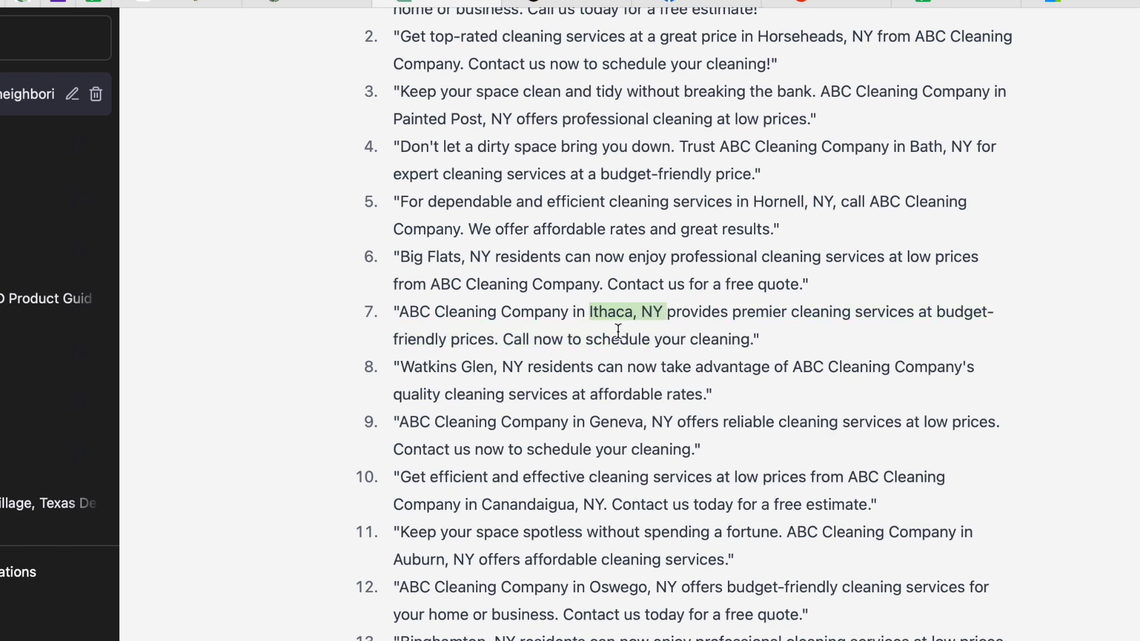
{"action": "double_click", "coordinate": [649, 316]}
Review the full Niagara Falls description as the reply streams on toward Massena, NY.
{"action": "scroll", "coordinate": [499, 296], "scroll_direction": "down", "scroll_amount": 4}
{"action": "scroll", "coordinate": [520, 255], "scroll_direction": "down", "scroll_amount": 8}
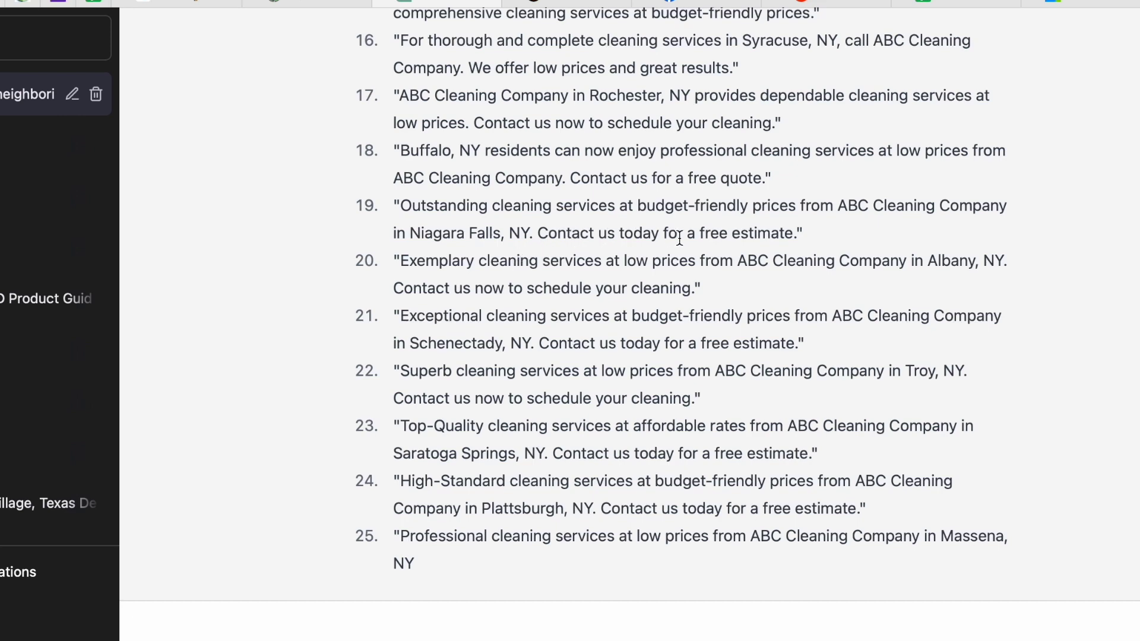
{"action": "triple_click", "coordinate": [529, 231]}
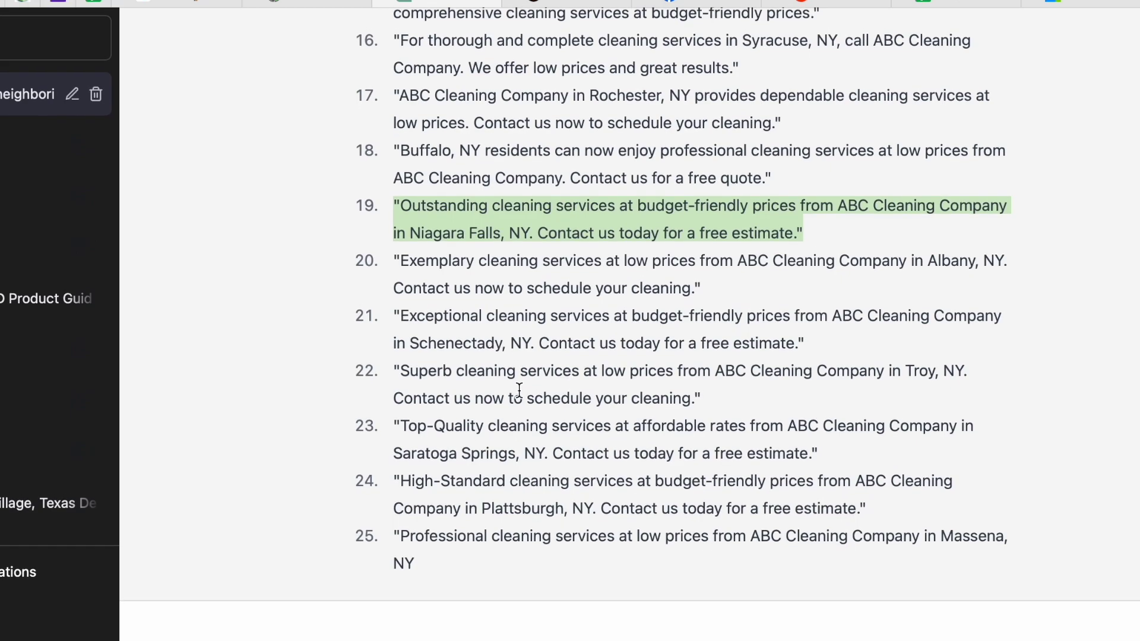
{"action": "scroll", "coordinate": [519, 390], "scroll_direction": "up", "scroll_amount": 3}
{"action": "scroll", "coordinate": [519, 386], "scroll_direction": "down", "scroll_amount": 3}
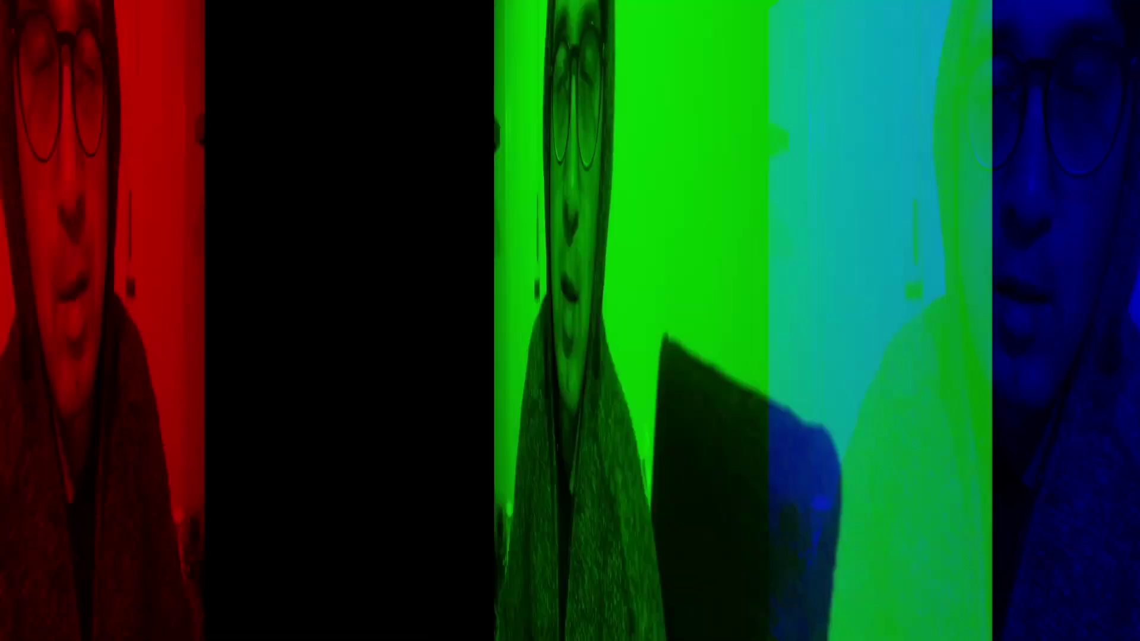